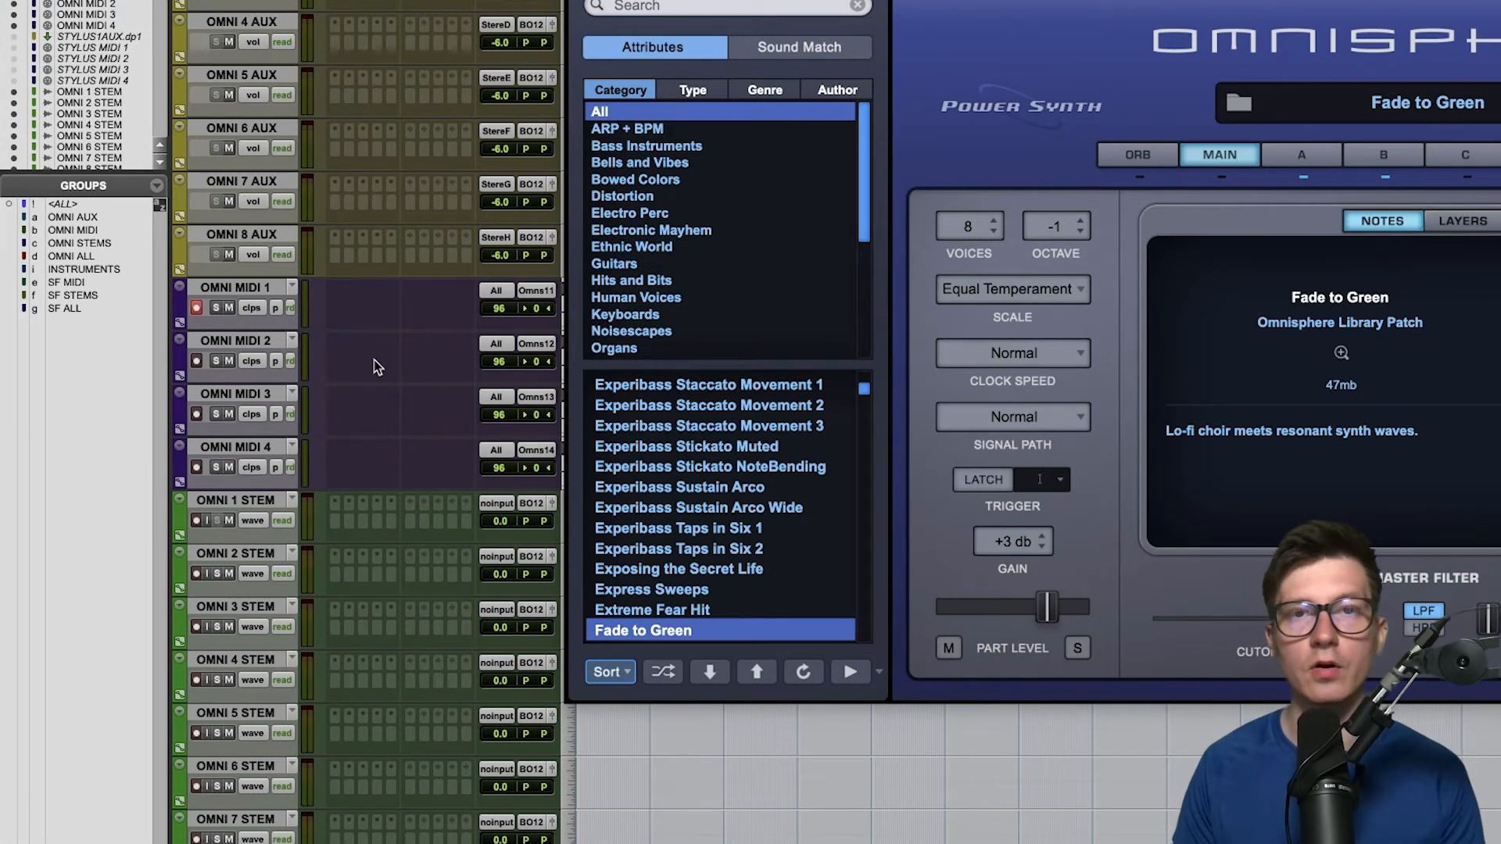
- Bring up Omnisphere from the OMNI 1 AUX track's insert and move its window higher over the session
{"action": "scroll", "coordinate": [375, 366], "scroll_direction": "down", "scroll_amount": 2}
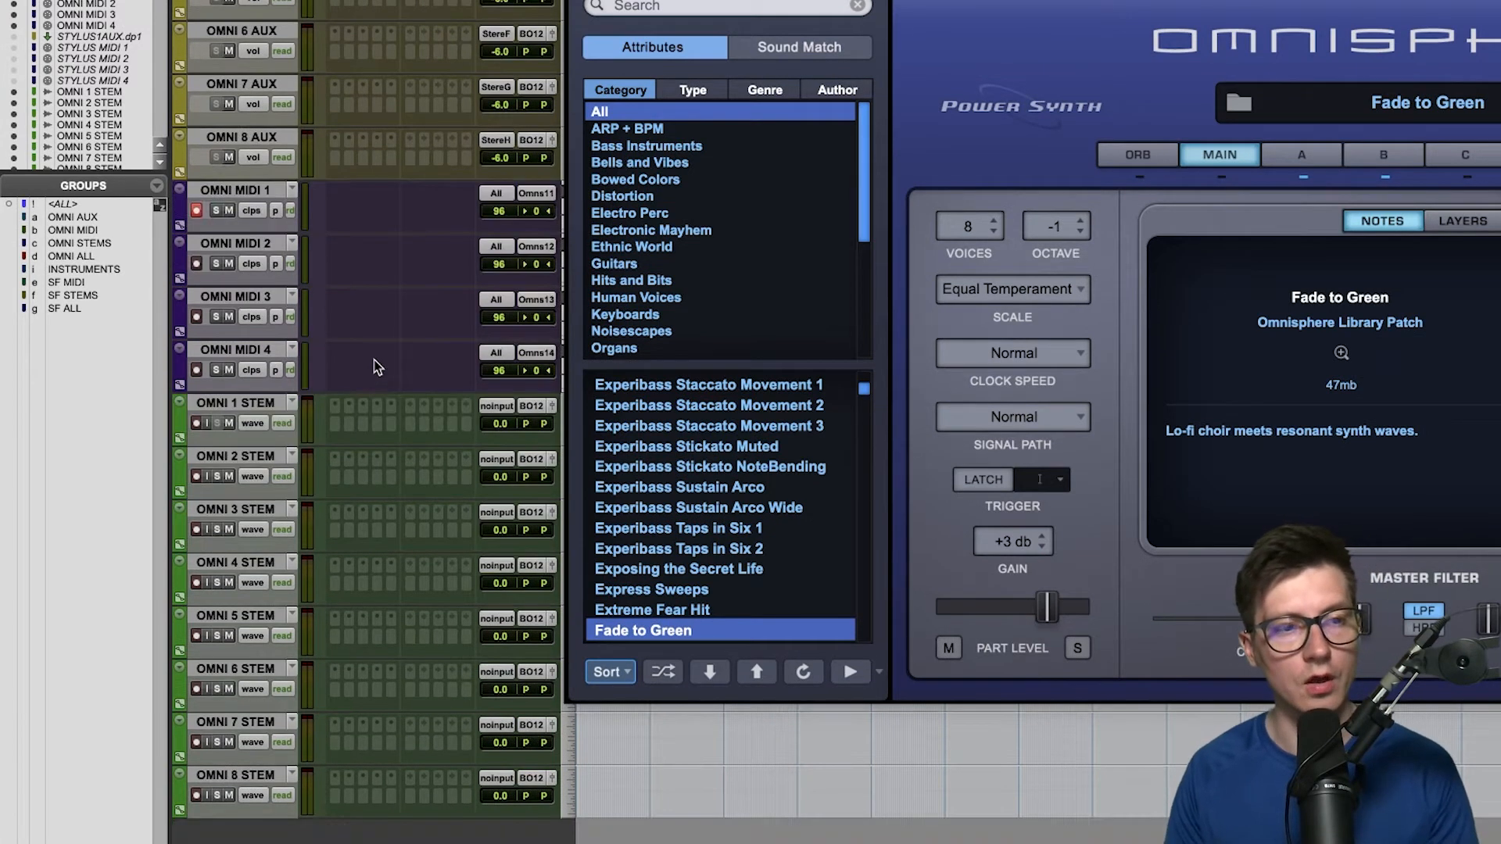
{"action": "scroll", "coordinate": [294, 508], "scroll_direction": "up", "scroll_amount": 2}
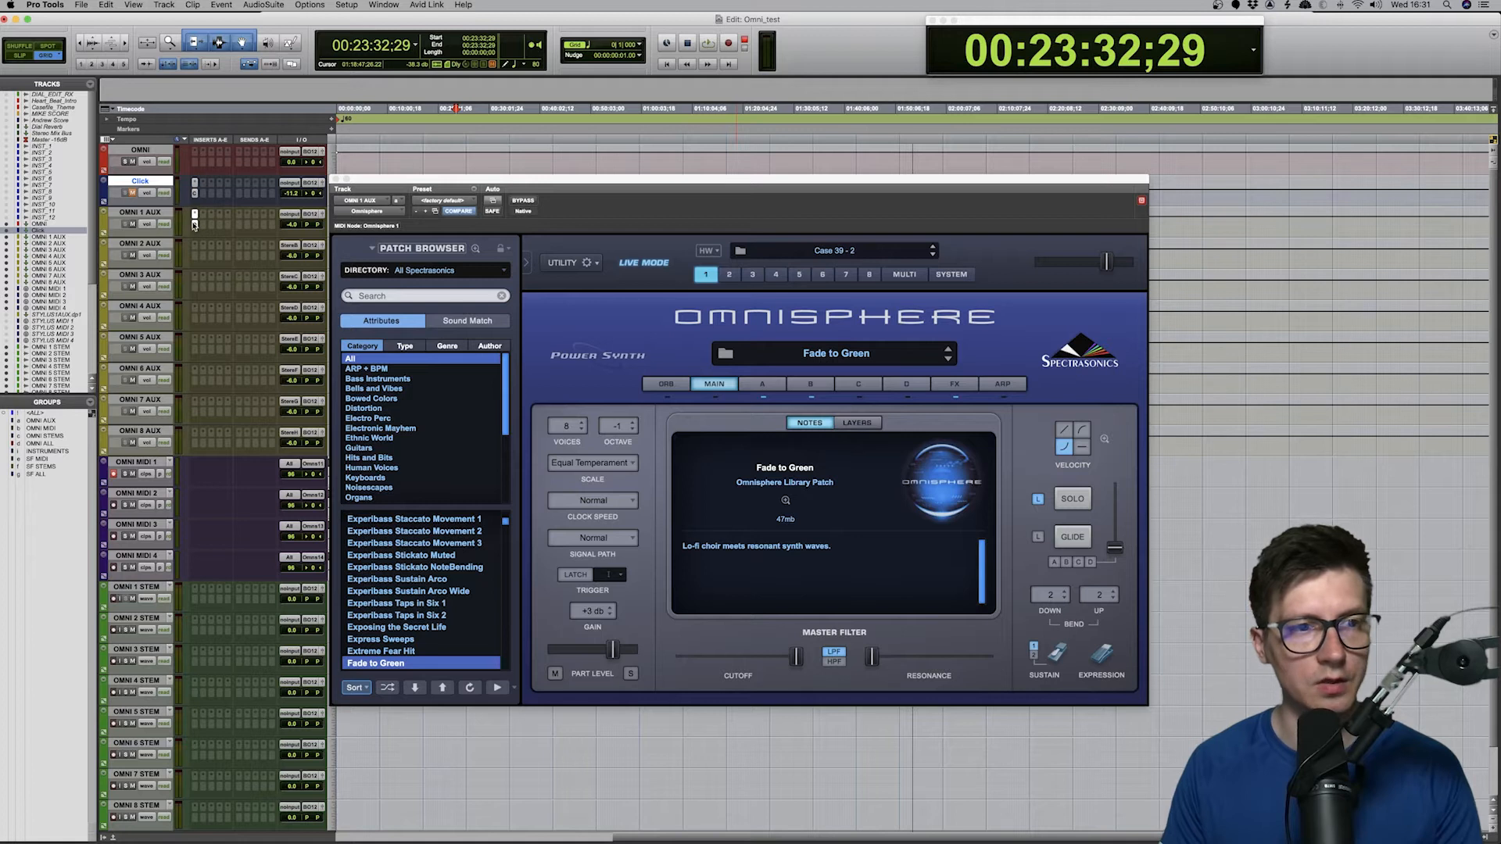
{"action": "left_click", "coordinate": [195, 226]}
{"action": "left_click", "coordinate": [195, 226]}
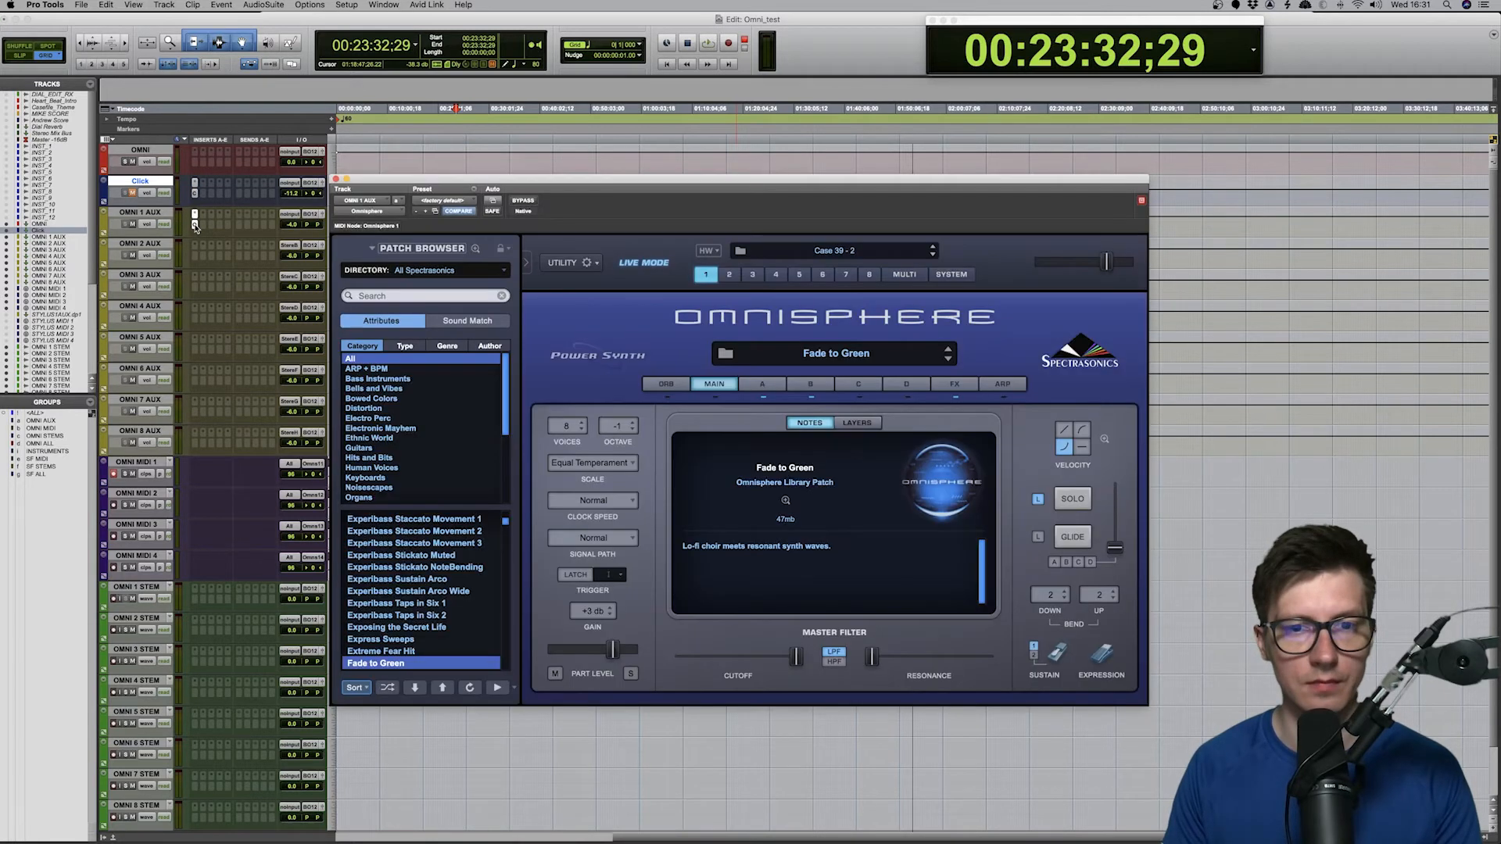
{"action": "left_click_drag", "start_coordinate": [762, 191], "coordinate": [753, 102]}
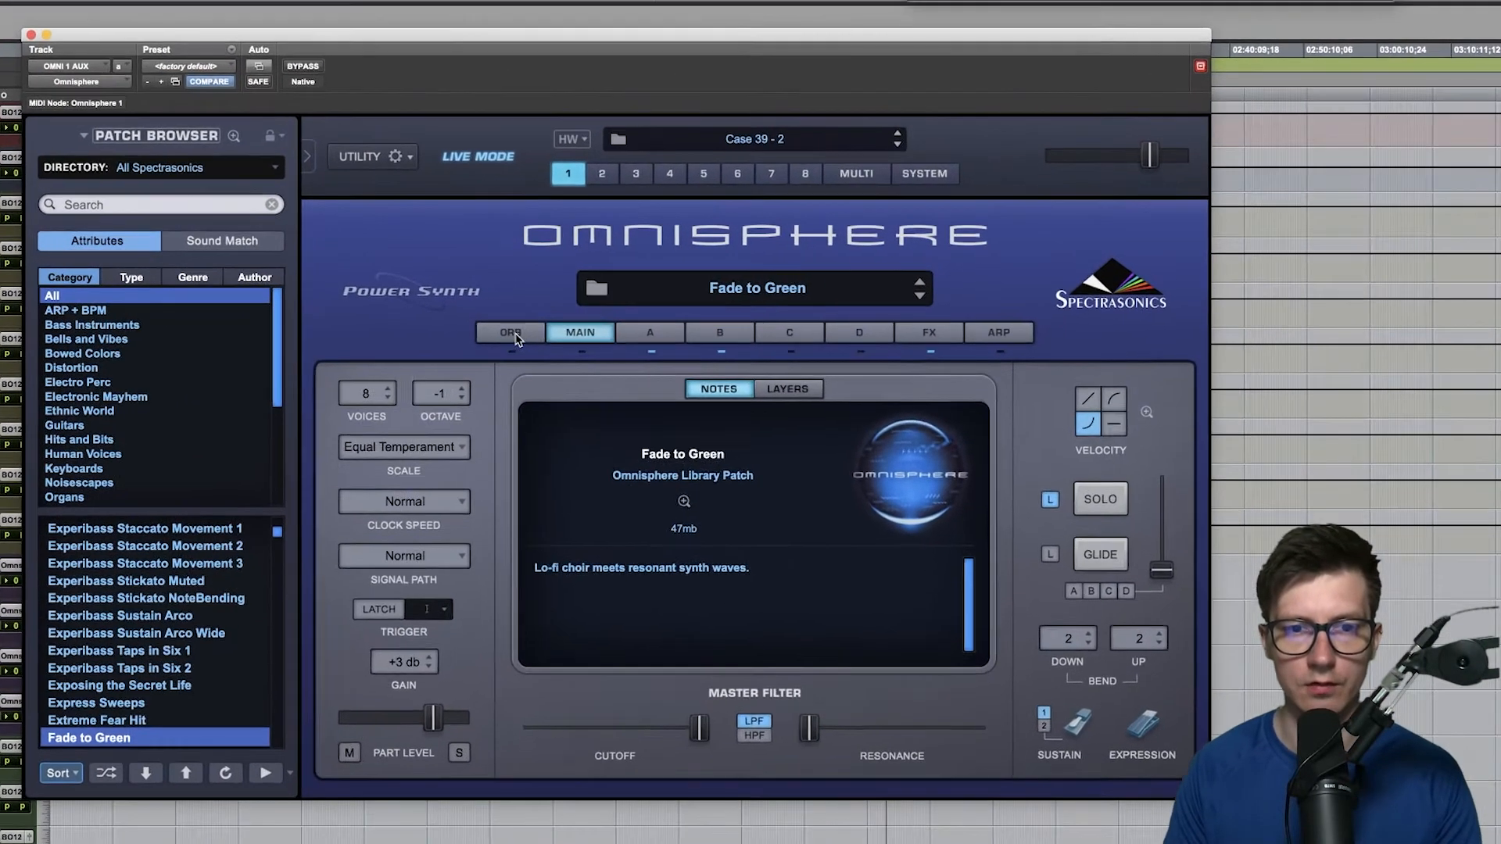
- Try moving the Orb's puck for the Fade to Green patch and return to the Main page
{"action": "left_click", "coordinate": [513, 335]}
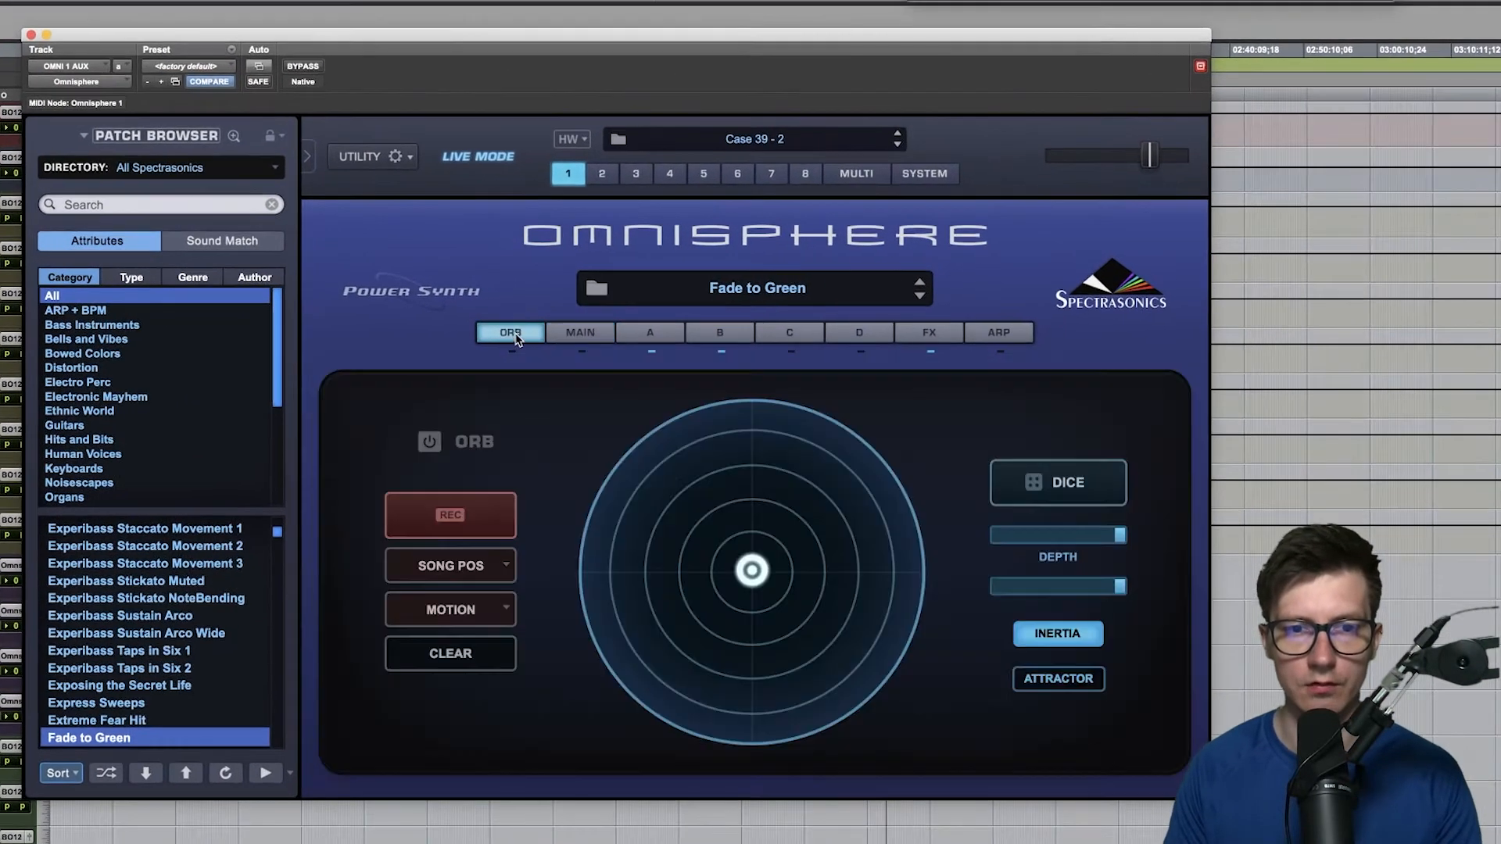
{"action": "mouse_move", "coordinate": [764, 596]}
{"action": "left_mouse_down"}
{"action": "mouse_move", "coordinate": [686, 586]}
{"action": "mouse_move", "coordinate": [817, 524]}
{"action": "mouse_move", "coordinate": [764, 636]}
{"action": "mouse_move", "coordinate": [730, 531]}
{"action": "mouse_move", "coordinate": [749, 574]}
{"action": "left_mouse_up"}
{"action": "left_click", "coordinate": [603, 336]}
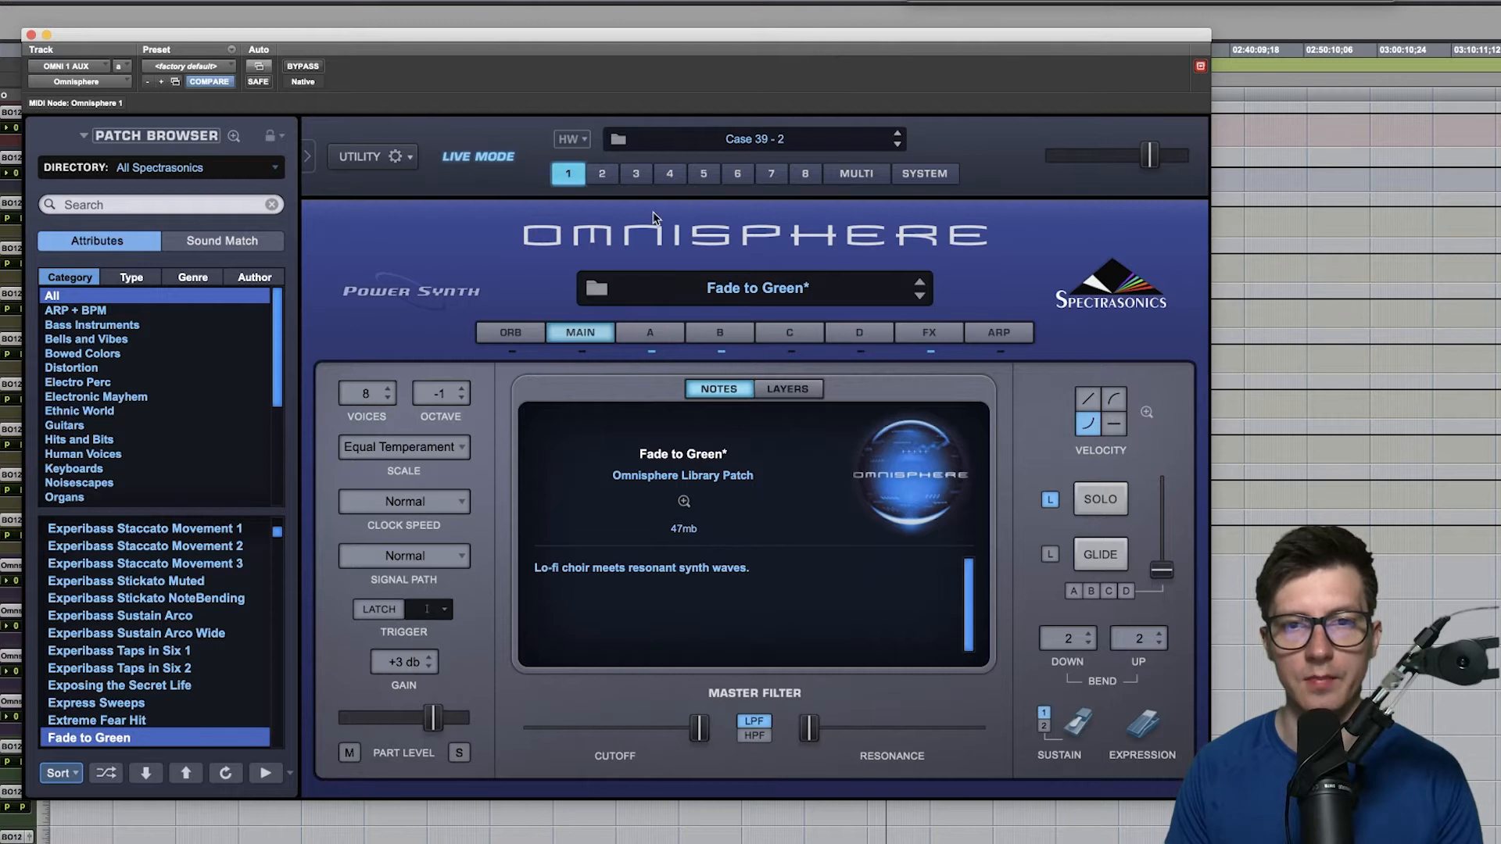
- Look through the layer A to D, FX and ARP pages of the Fade to Green patch, finishing on the Main page
{"action": "left_click", "coordinate": [664, 331]}
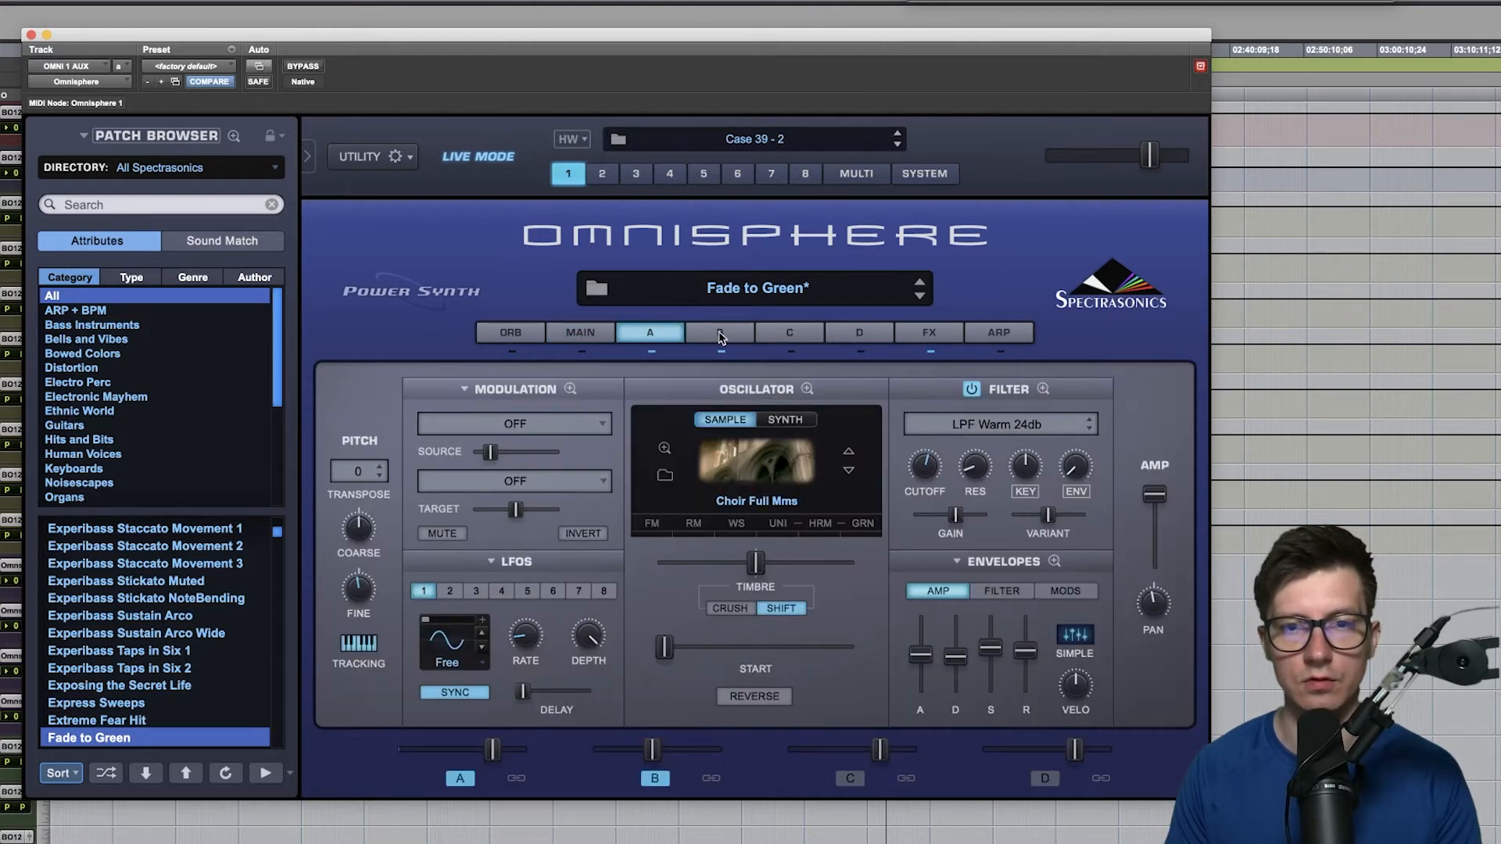
{"action": "left_click", "coordinate": [721, 336]}
{"action": "left_click", "coordinate": [665, 337]}
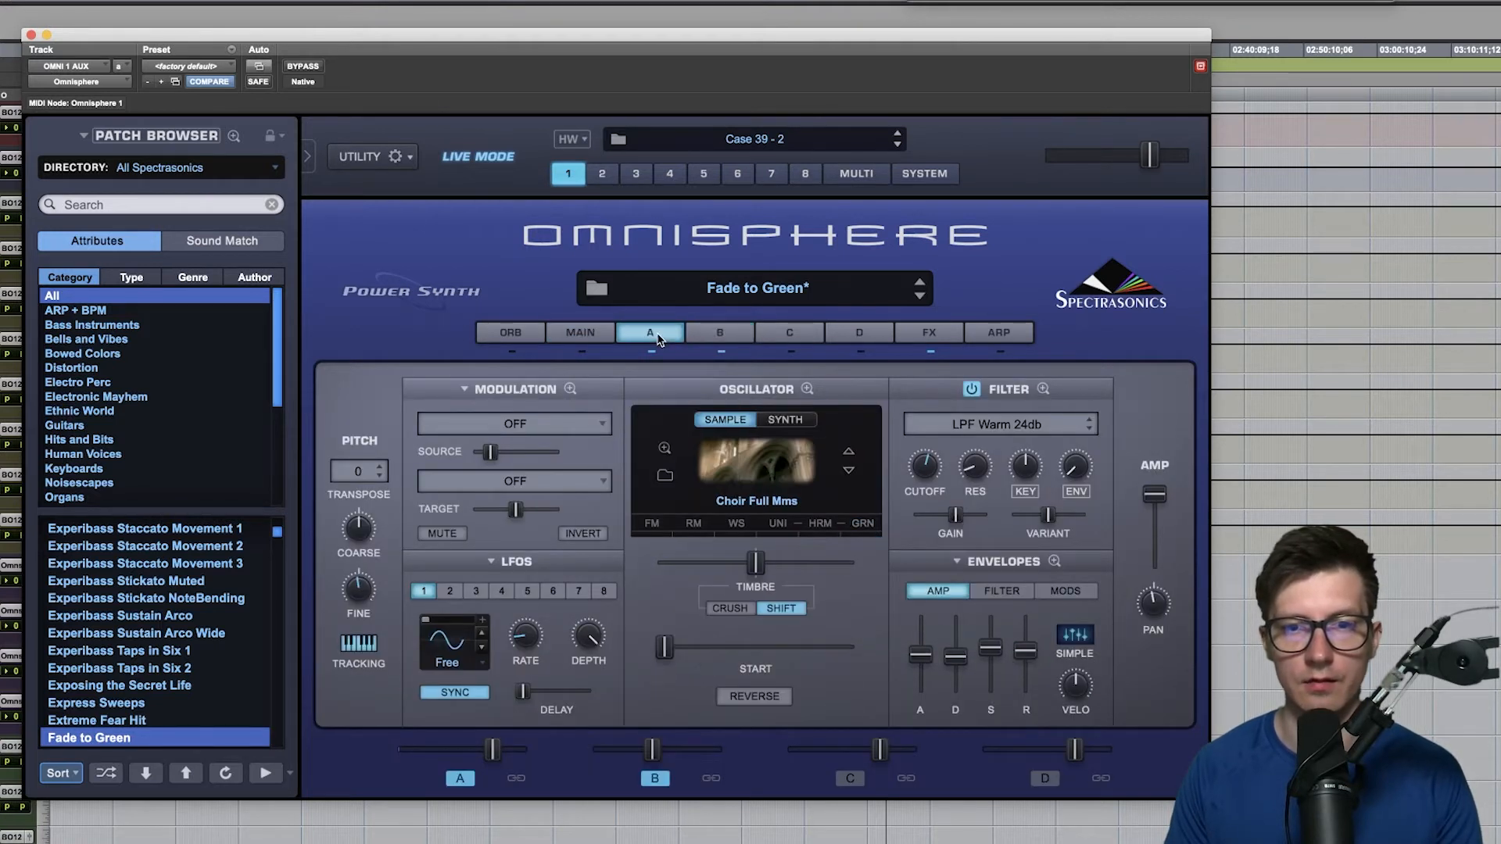
{"action": "left_click", "coordinate": [722, 336]}
{"action": "left_click", "coordinate": [784, 336]}
{"action": "left_click", "coordinate": [861, 338]}
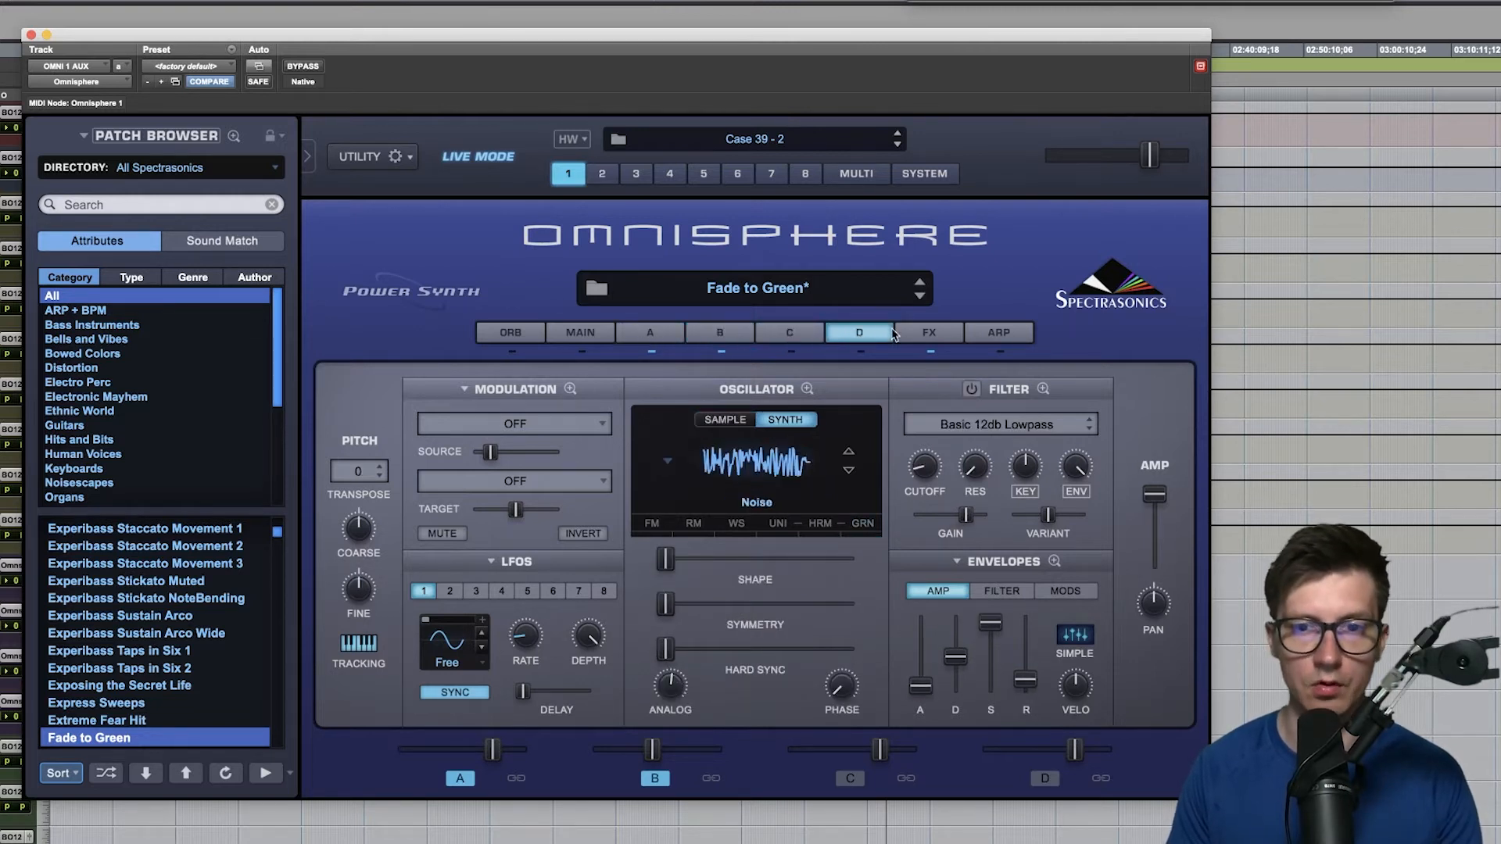
{"action": "left_click", "coordinate": [931, 336]}
{"action": "left_click", "coordinate": [1005, 336]}
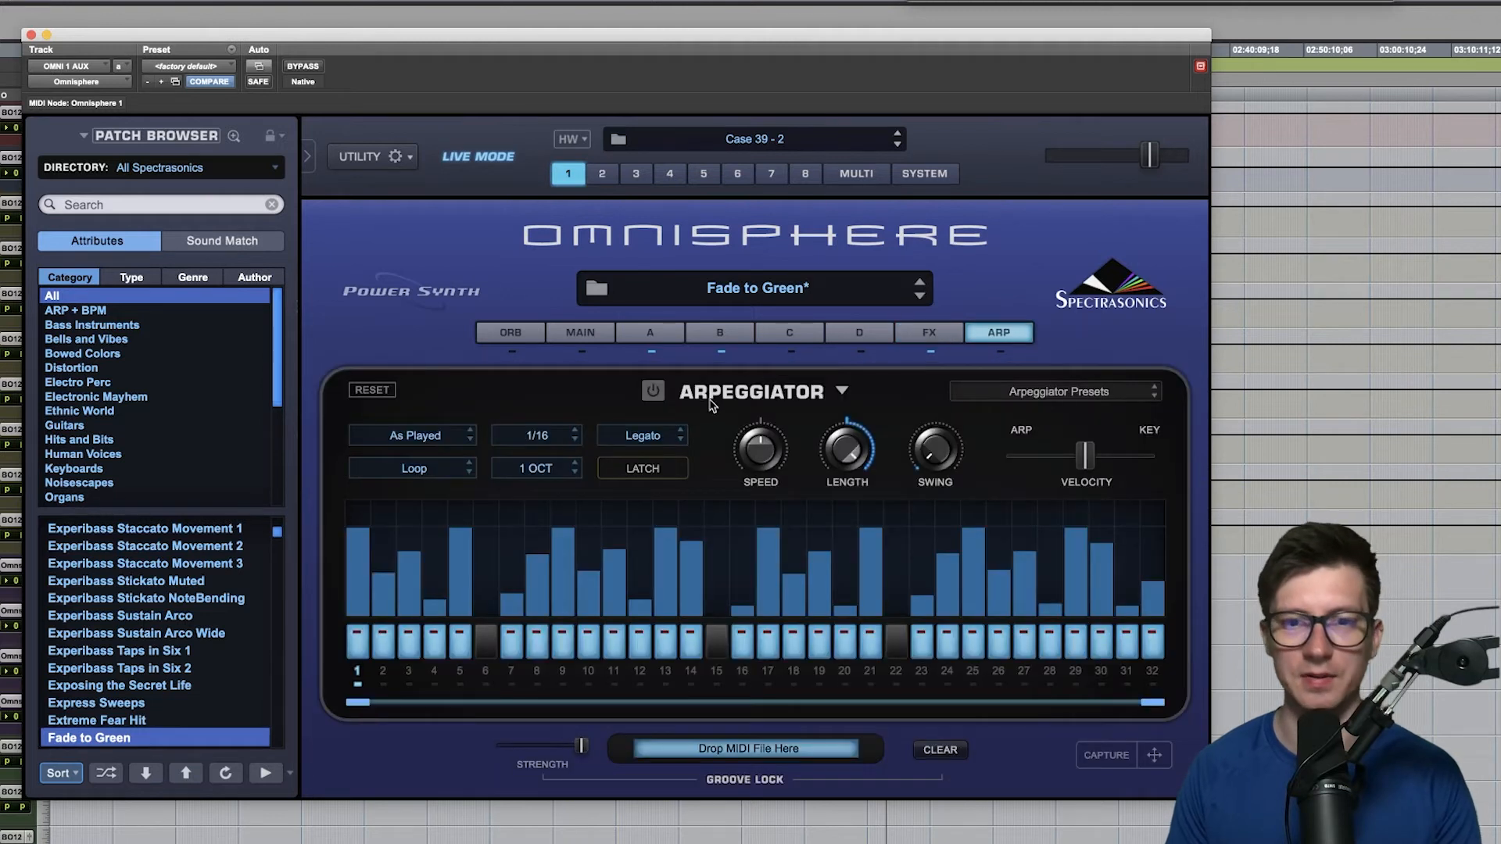
{"action": "left_click", "coordinate": [598, 336]}
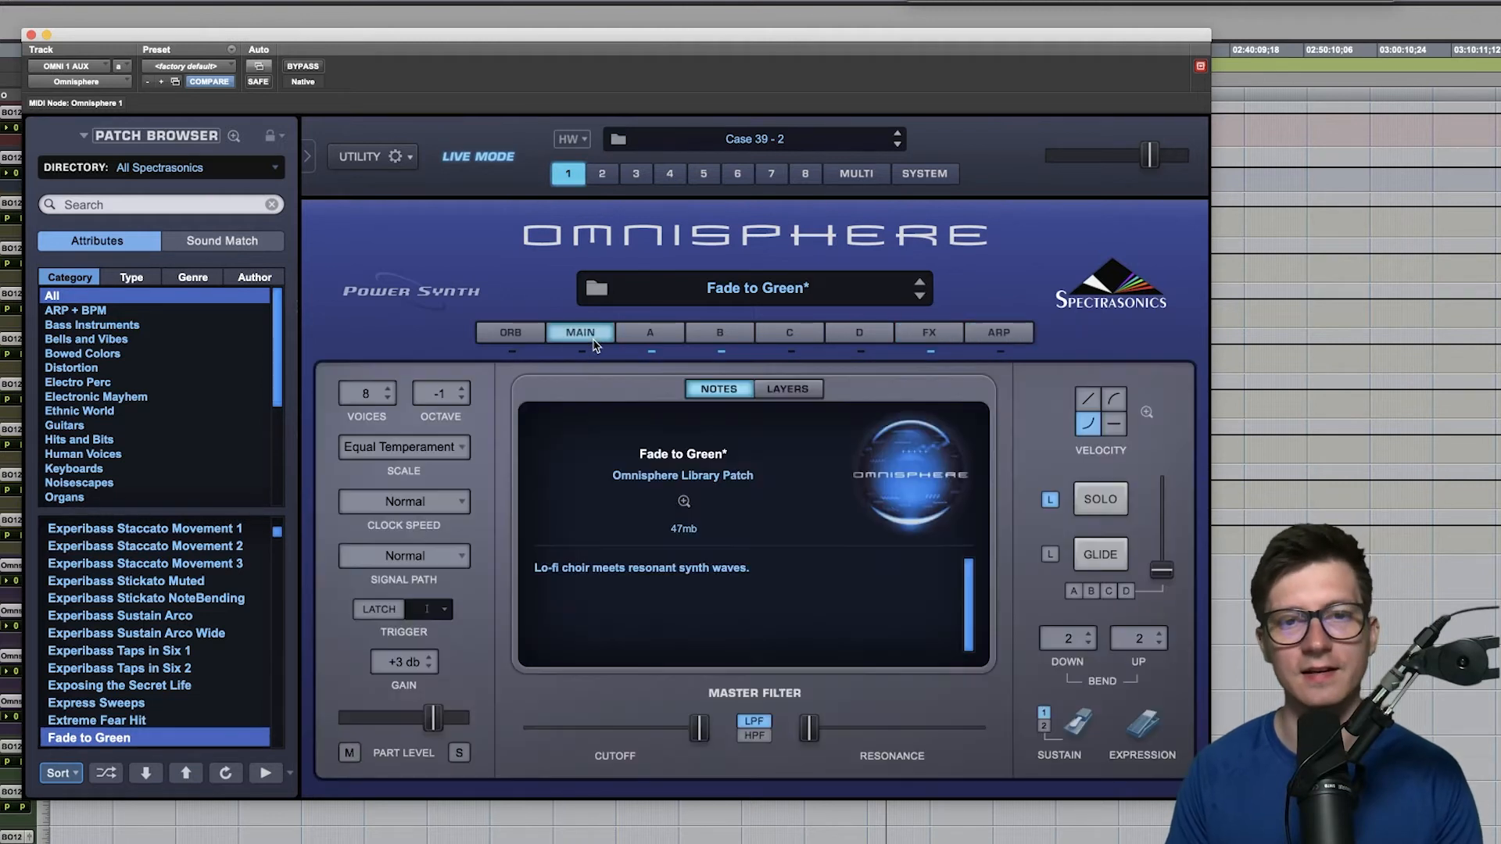
- In the full Patch Browser, limit the directory to Omnisphere Library and load Gorgeous Analogue Pad Rich from Pads + Strings
{"action": "left_click", "coordinate": [713, 294]}
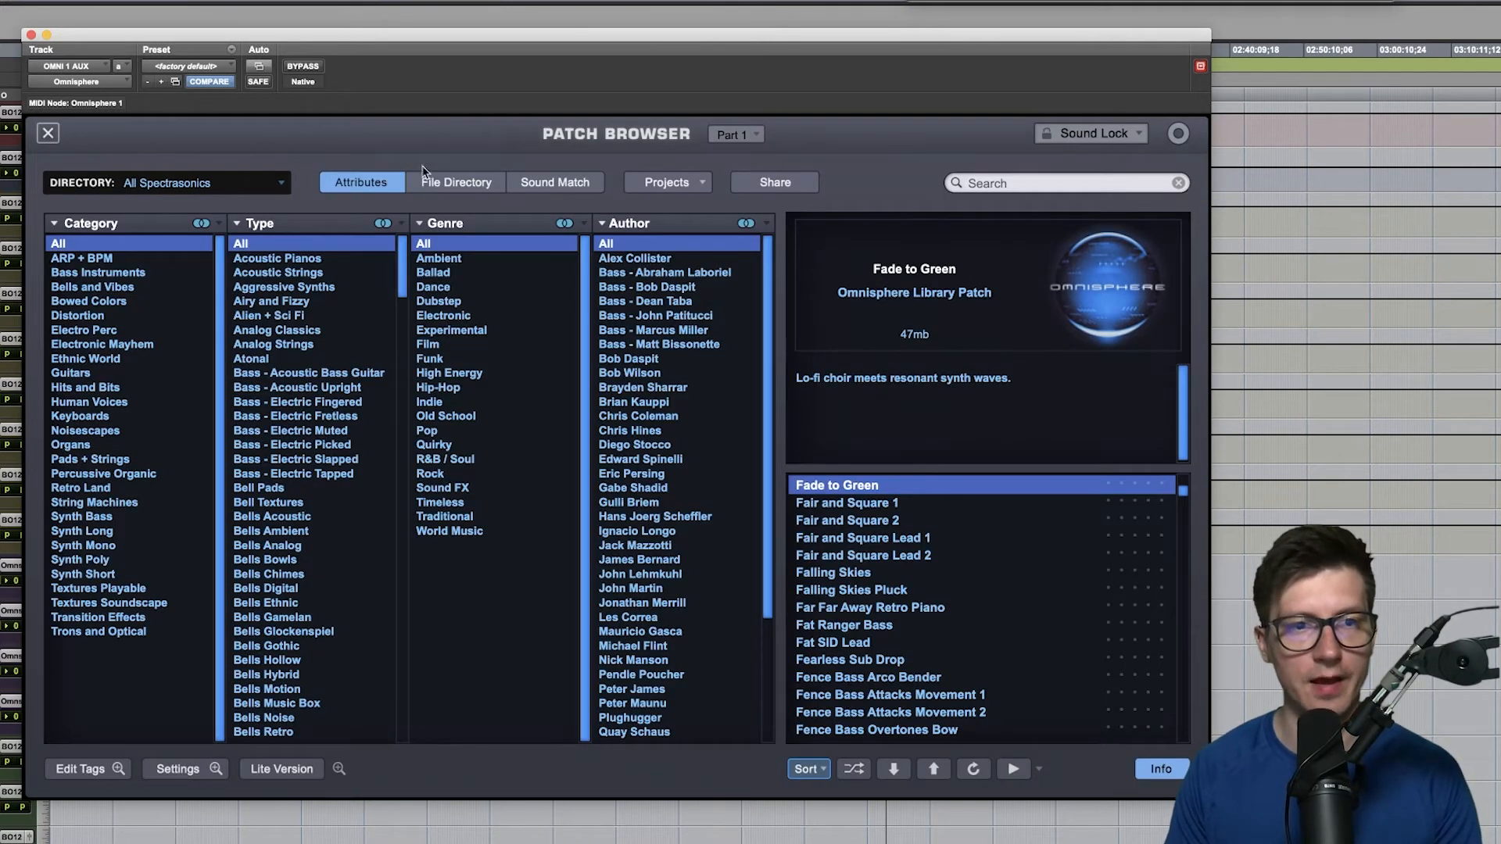
{"action": "left_click", "coordinate": [250, 182]}
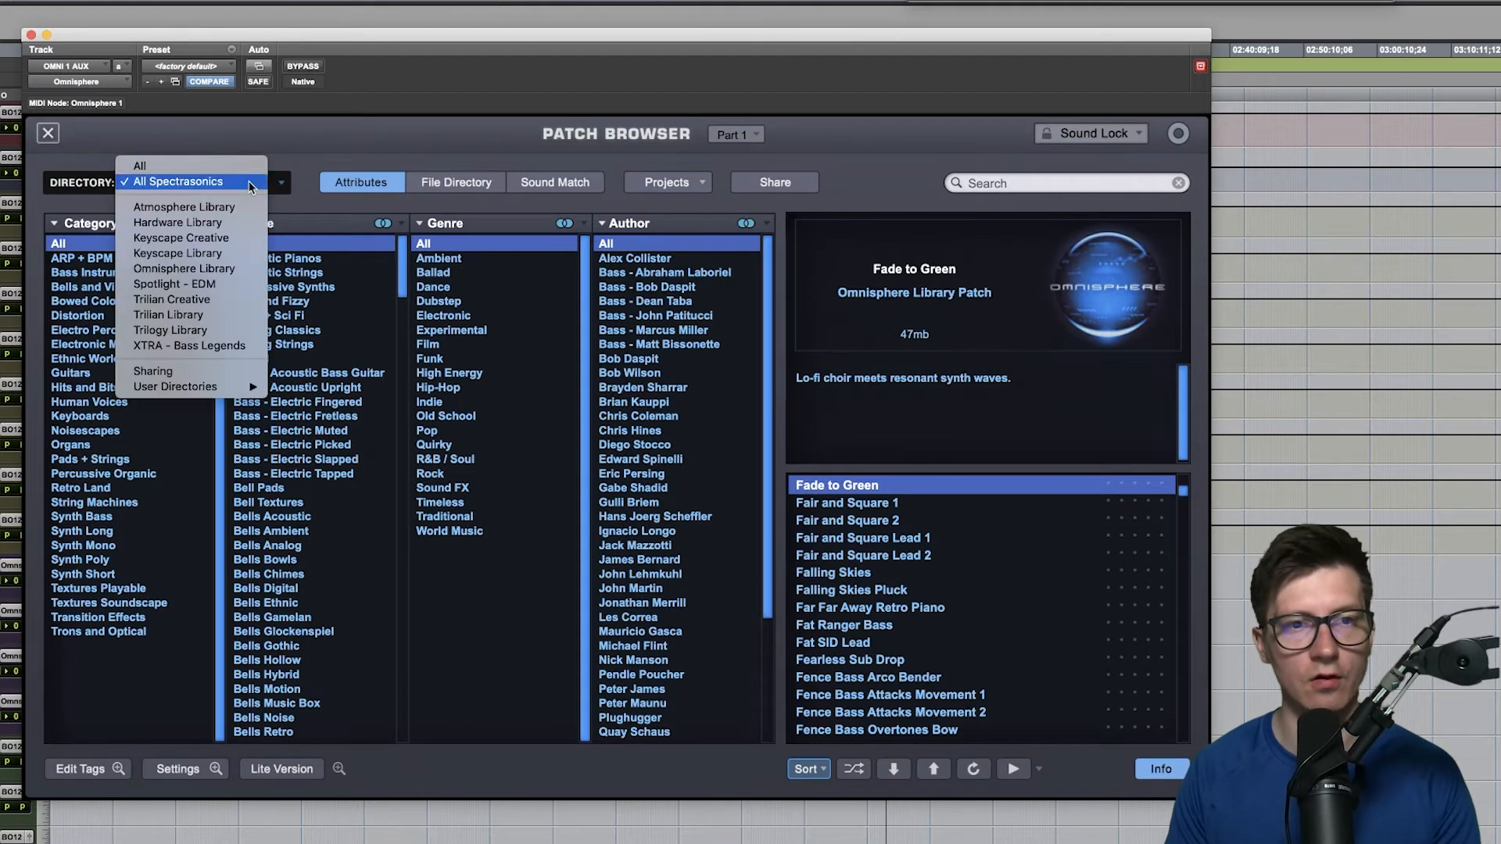
{"action": "left_click", "coordinate": [202, 273]}
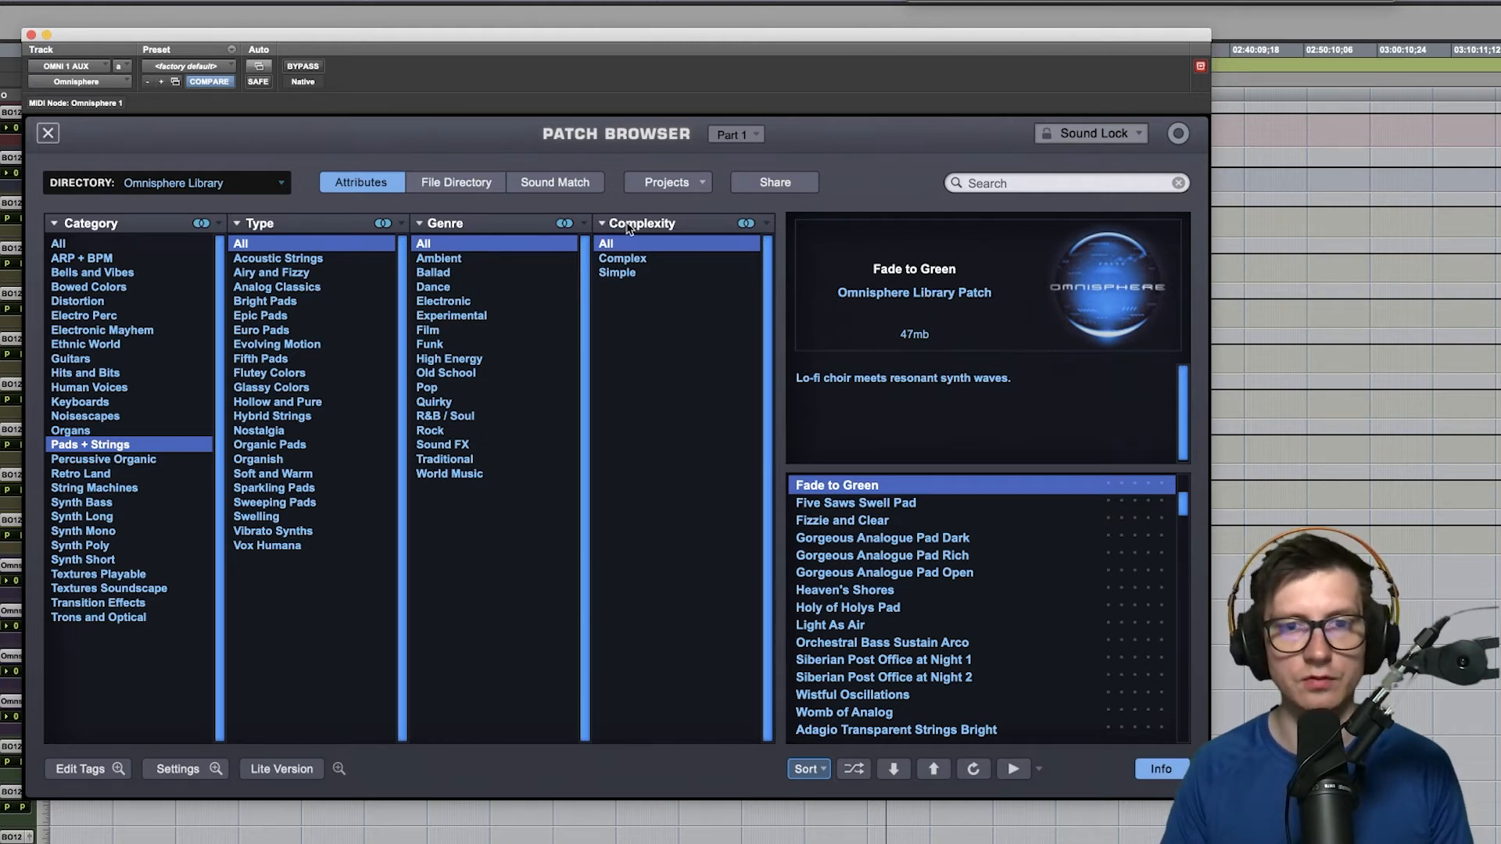
{"action": "mouse_move", "coordinate": [1183, 501]}
{"action": "left_mouse_down"}
{"action": "mouse_move", "coordinate": [1184, 703]}
{"action": "mouse_move", "coordinate": [1183, 494]}
{"action": "left_mouse_up"}
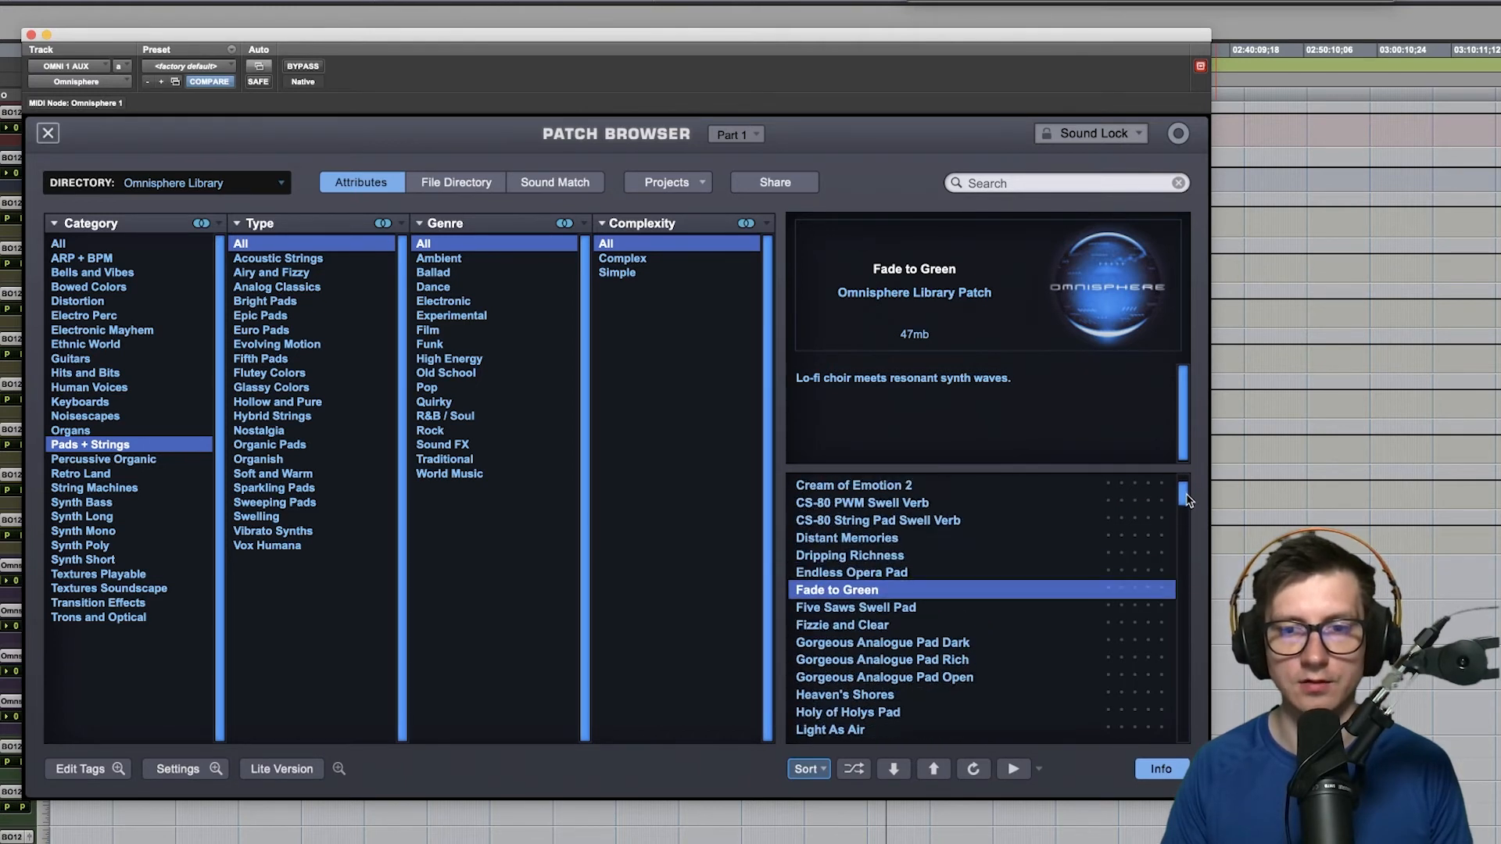
{"action": "left_click", "coordinate": [876, 663]}
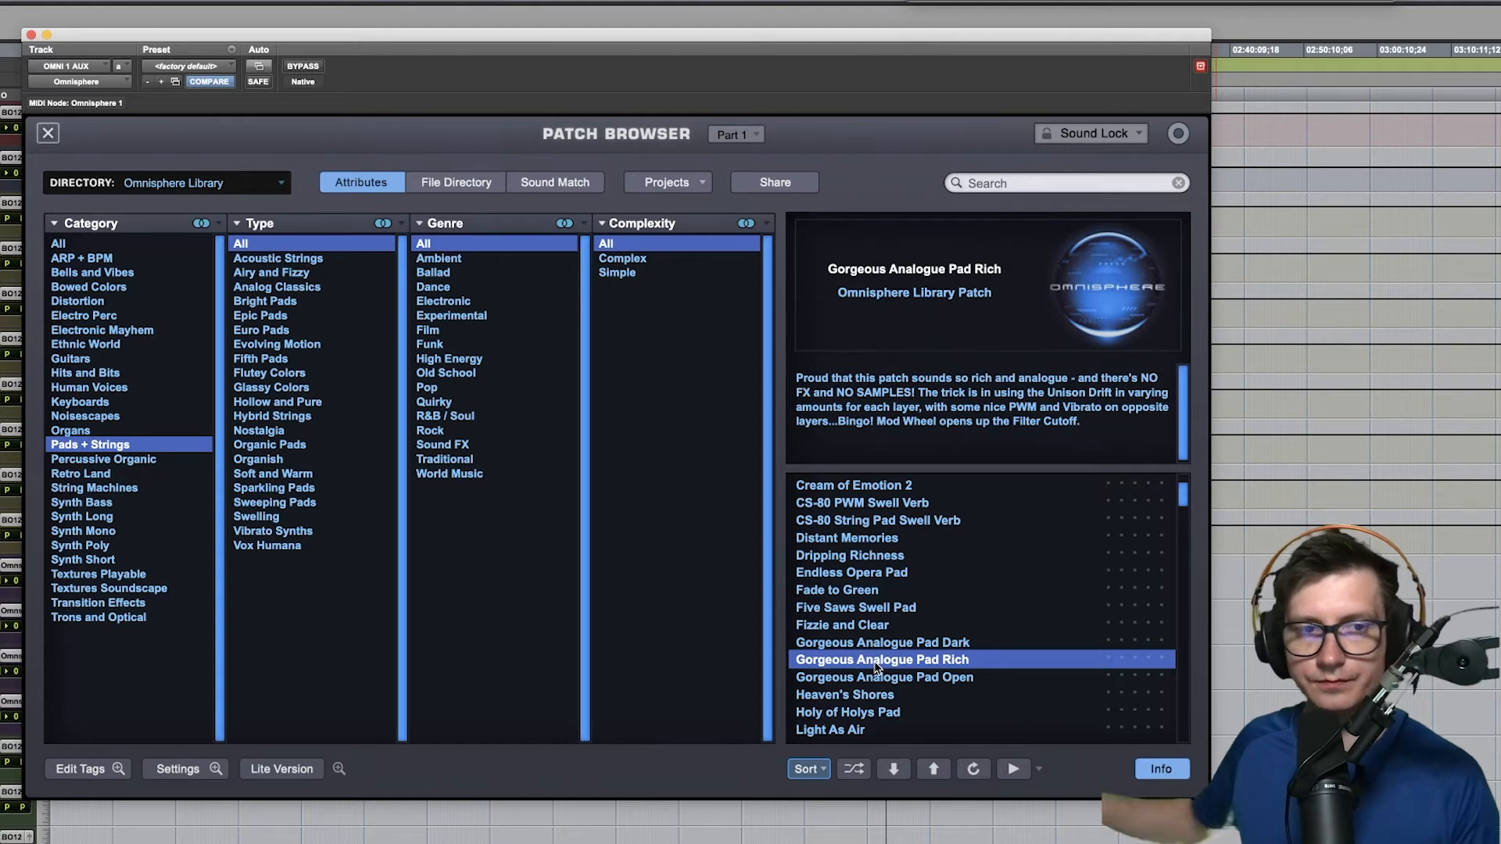
- Audition Bluesy Lead from Guitars and the ARP + BPM patches Snipping the Mayhem and Insurgency under BPM Perc Synthetic
{"action": "left_click", "coordinate": [105, 359]}
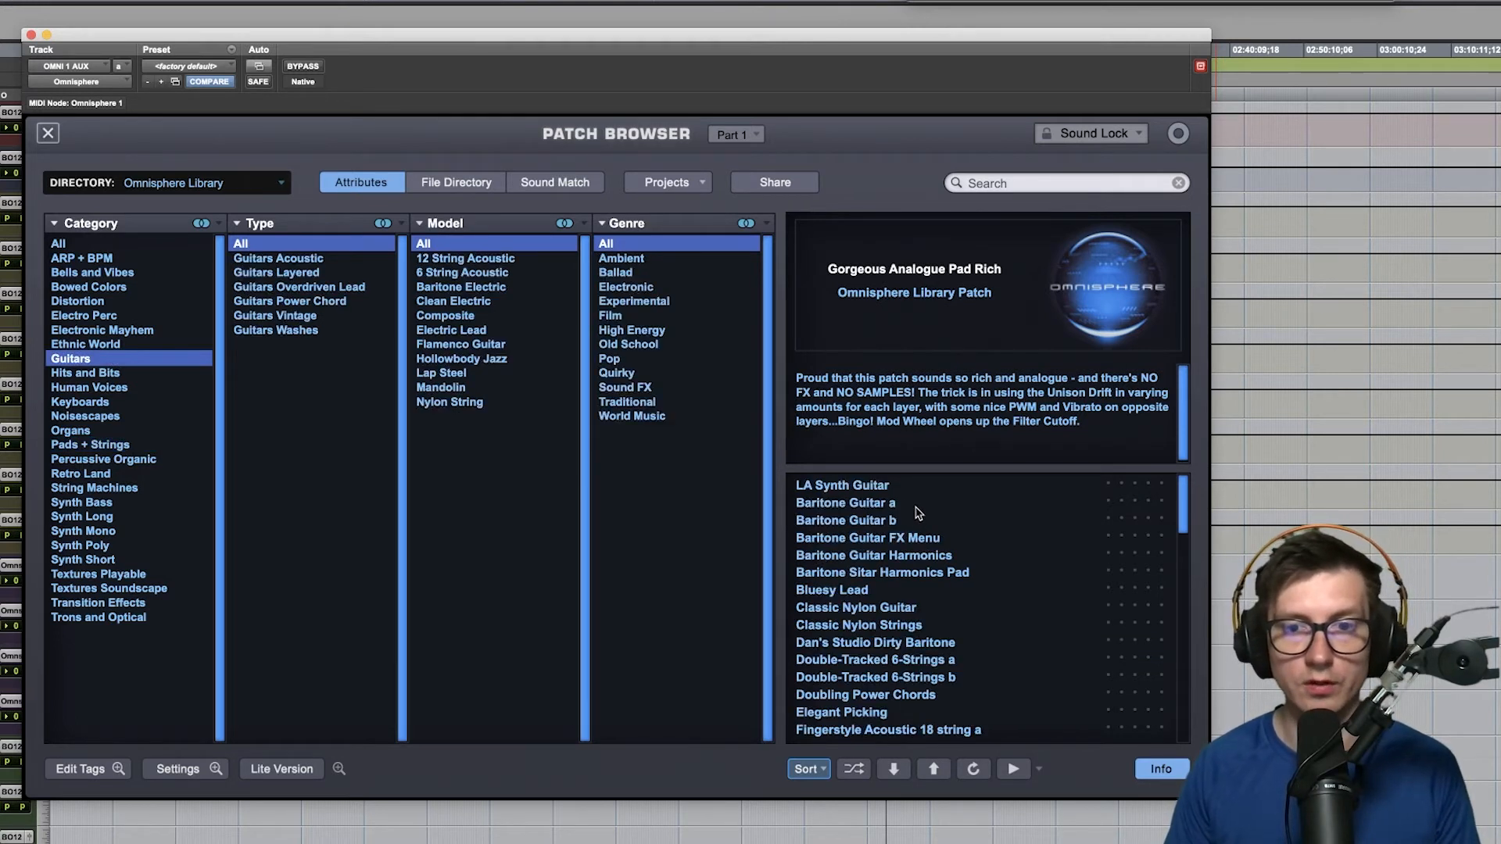
{"action": "left_click", "coordinate": [904, 592]}
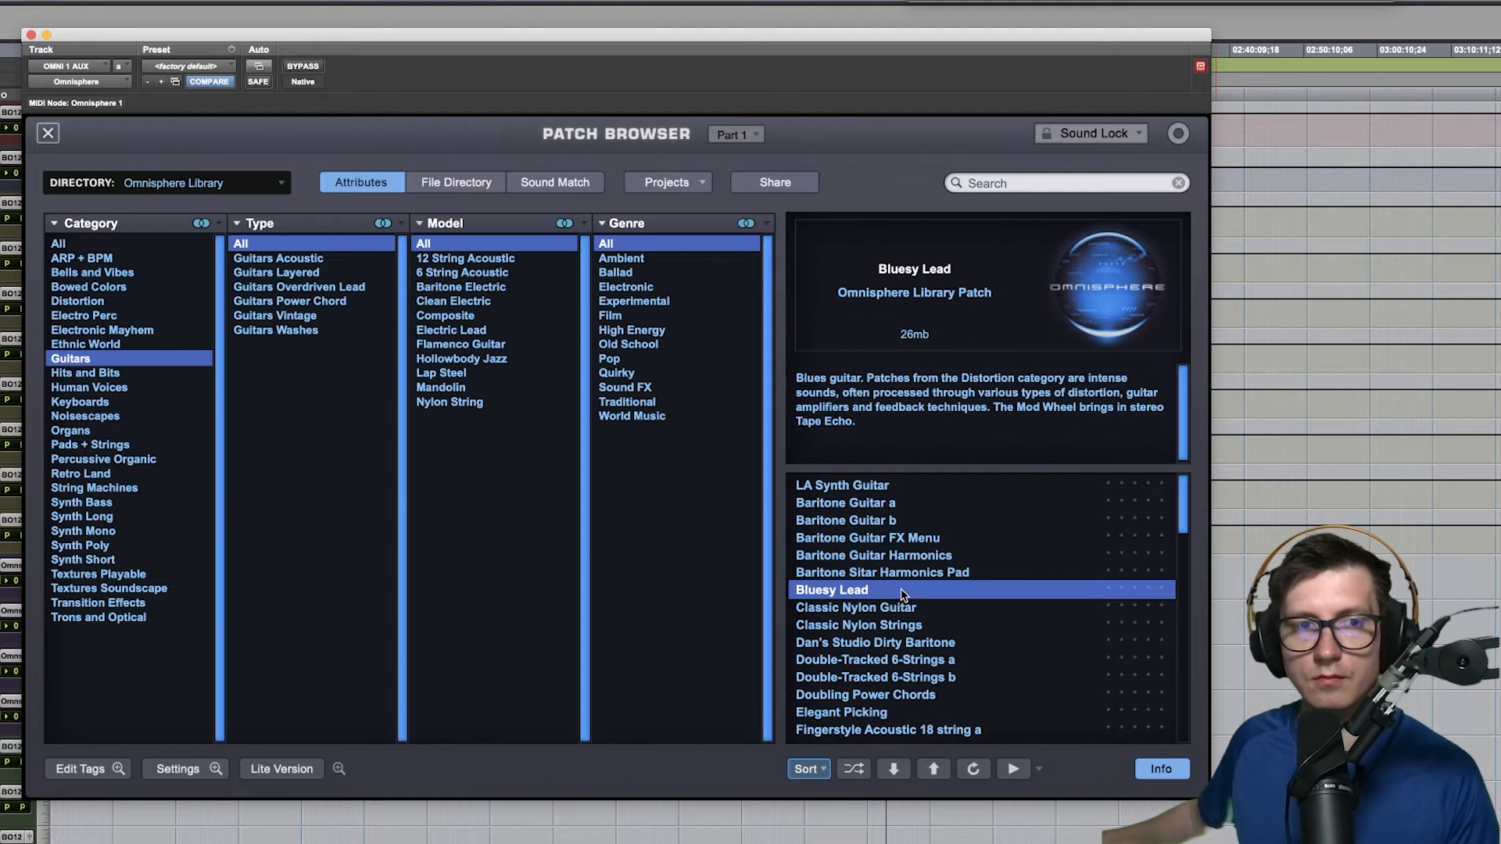
{"action": "left_click", "coordinate": [86, 259]}
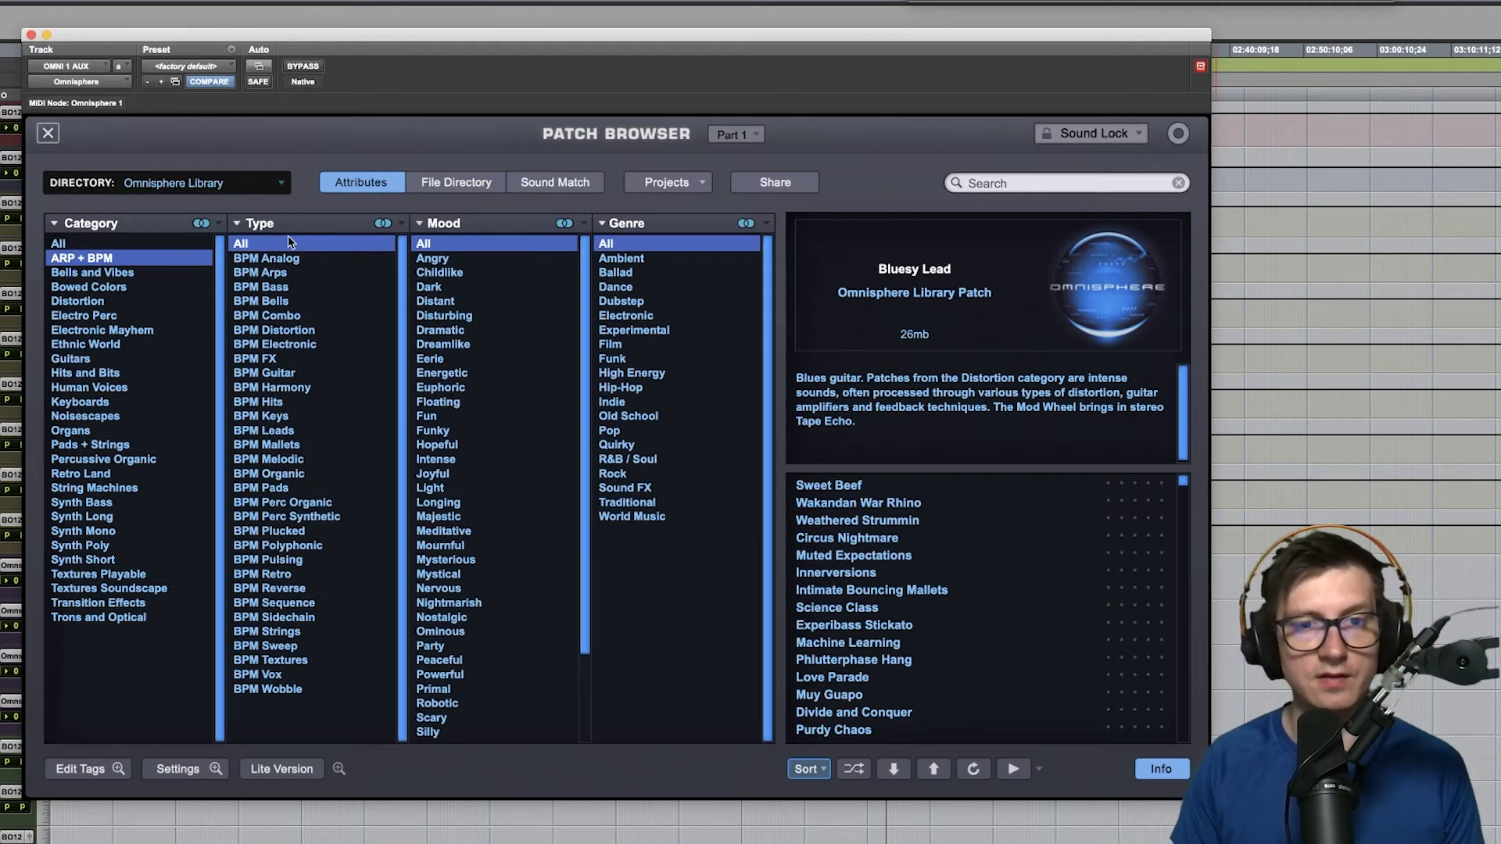
{"action": "left_click", "coordinate": [313, 517]}
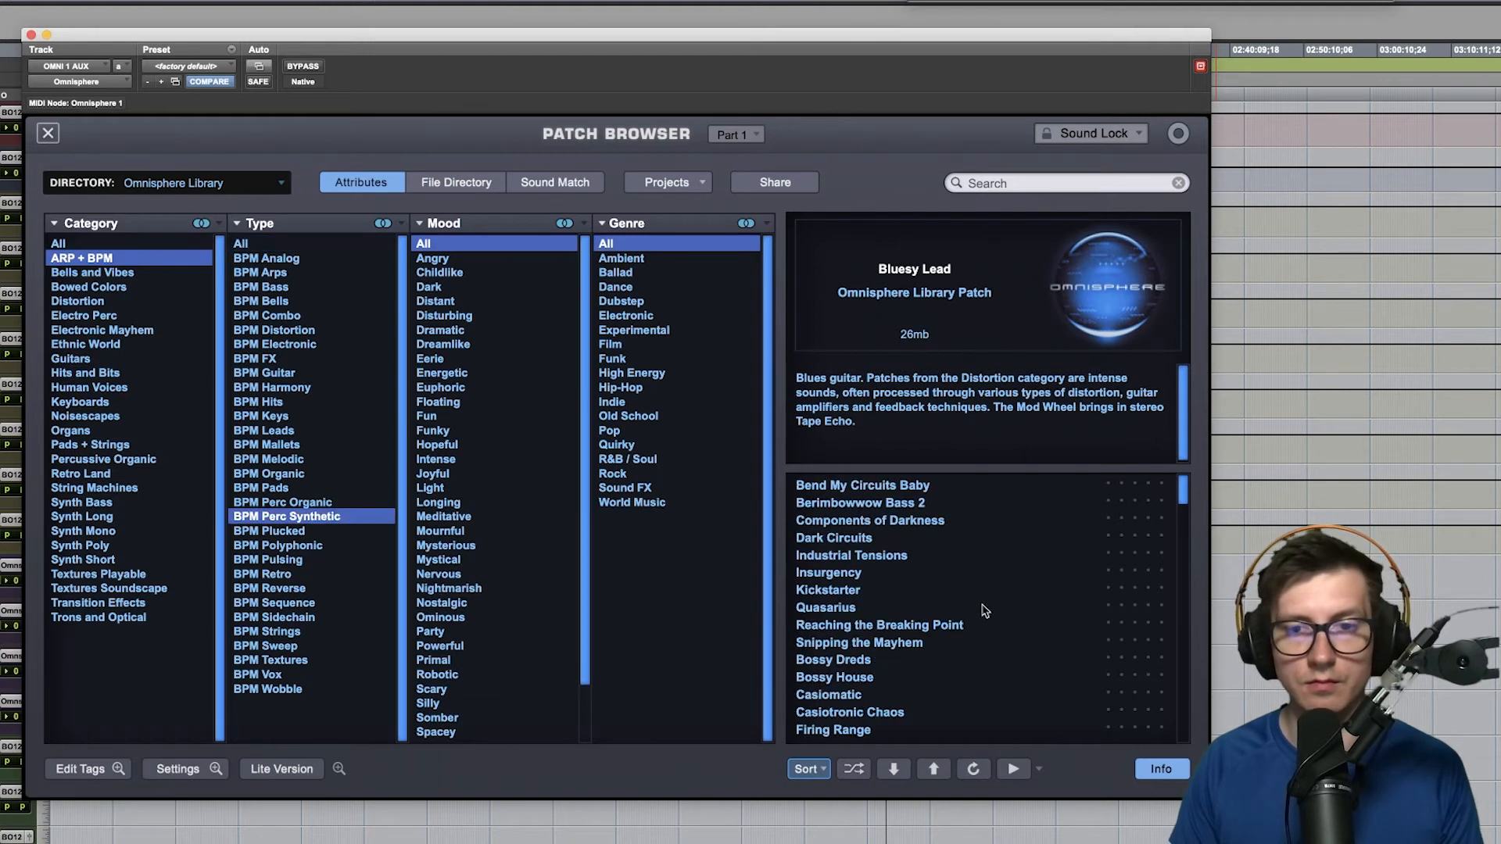
{"action": "left_click", "coordinate": [880, 645]}
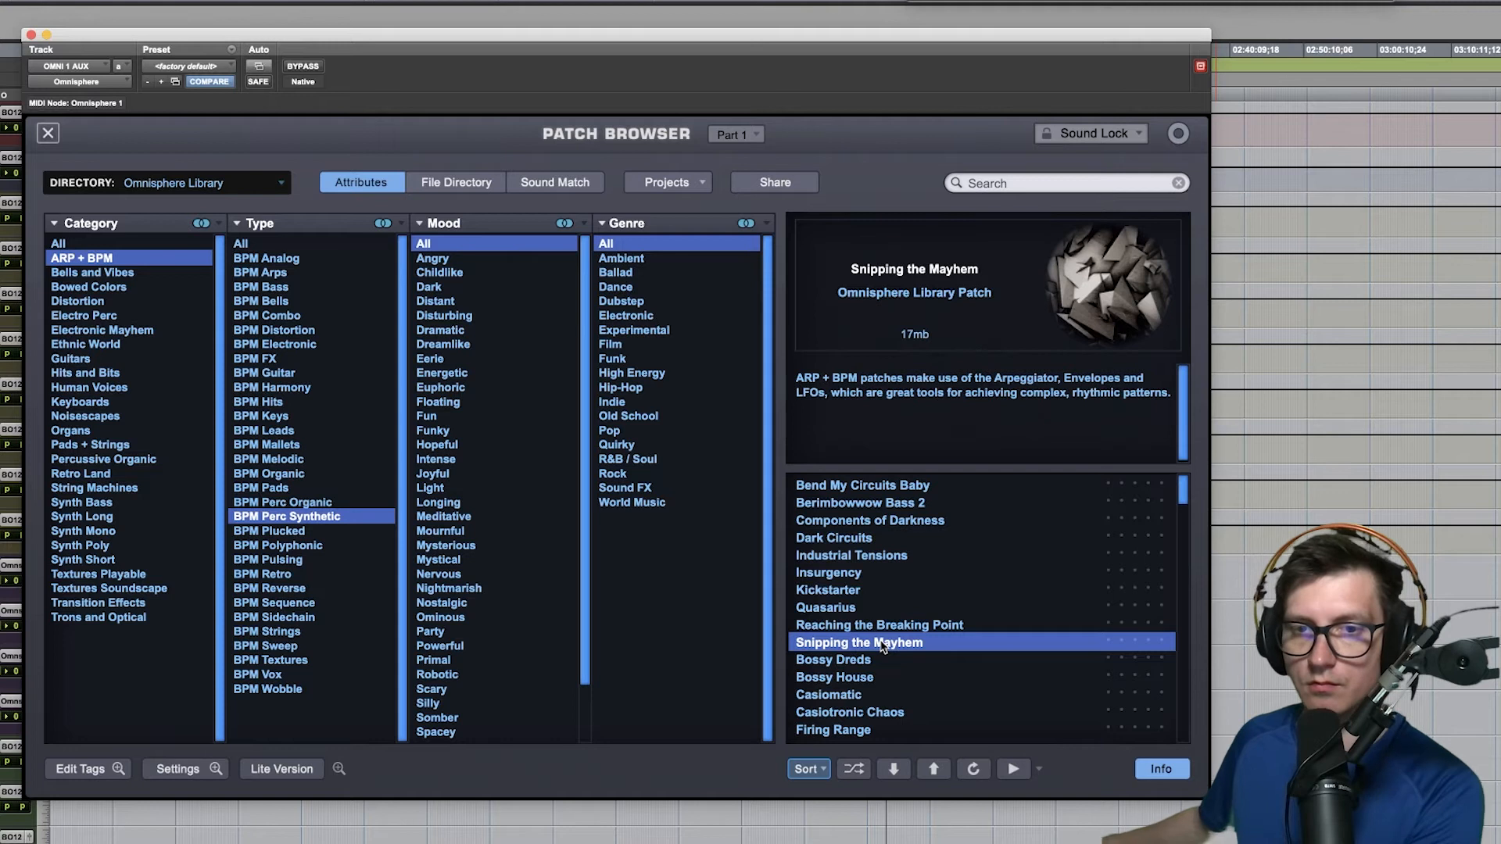
{"action": "left_click", "coordinate": [878, 581]}
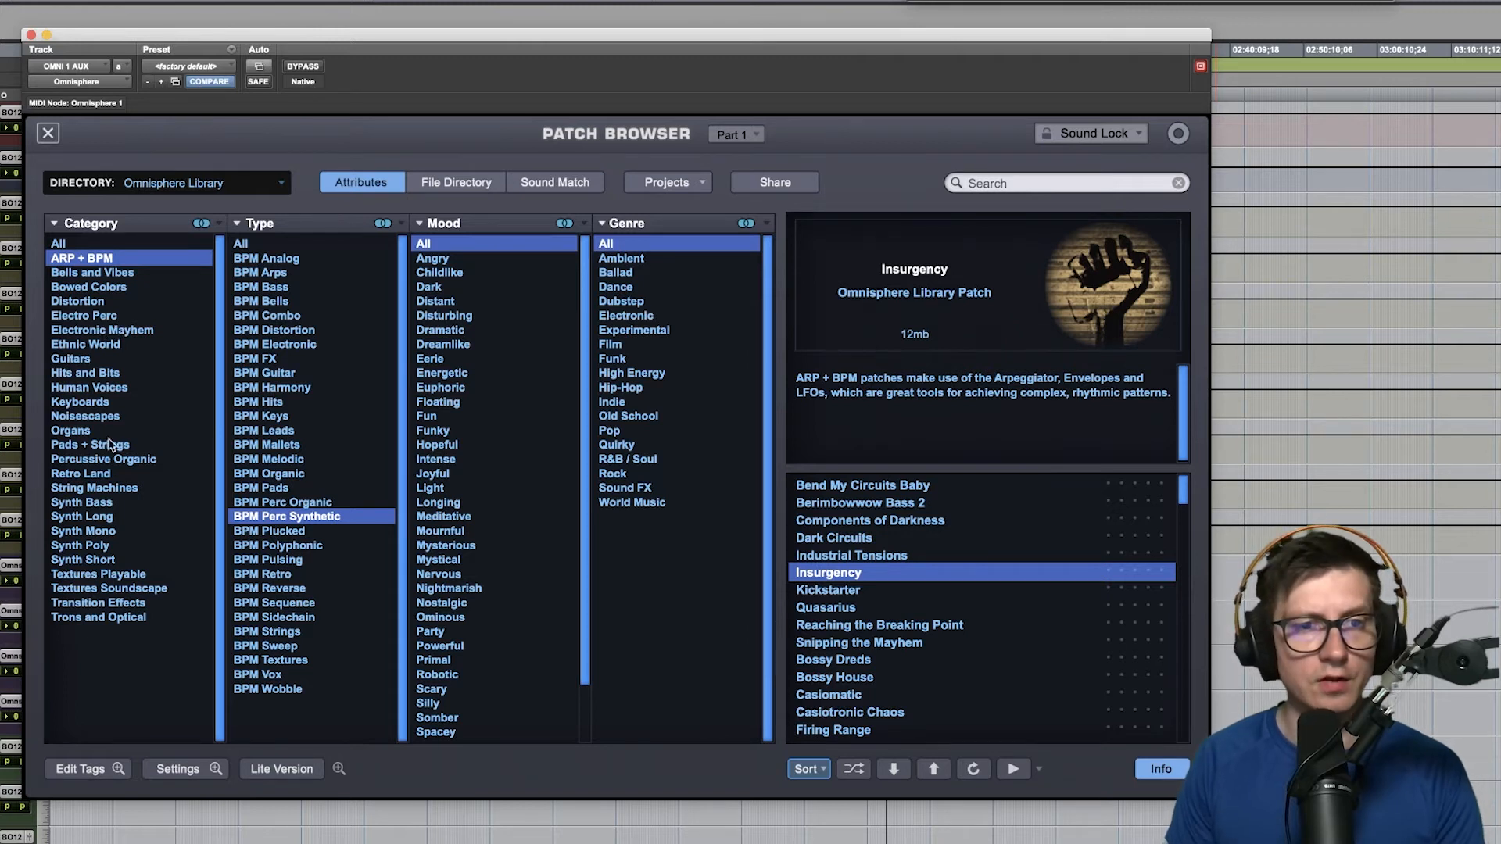
- Load Ambient Space Piano from the Keyboards category and close the full Patch Browser
{"action": "left_click", "coordinate": [107, 403]}
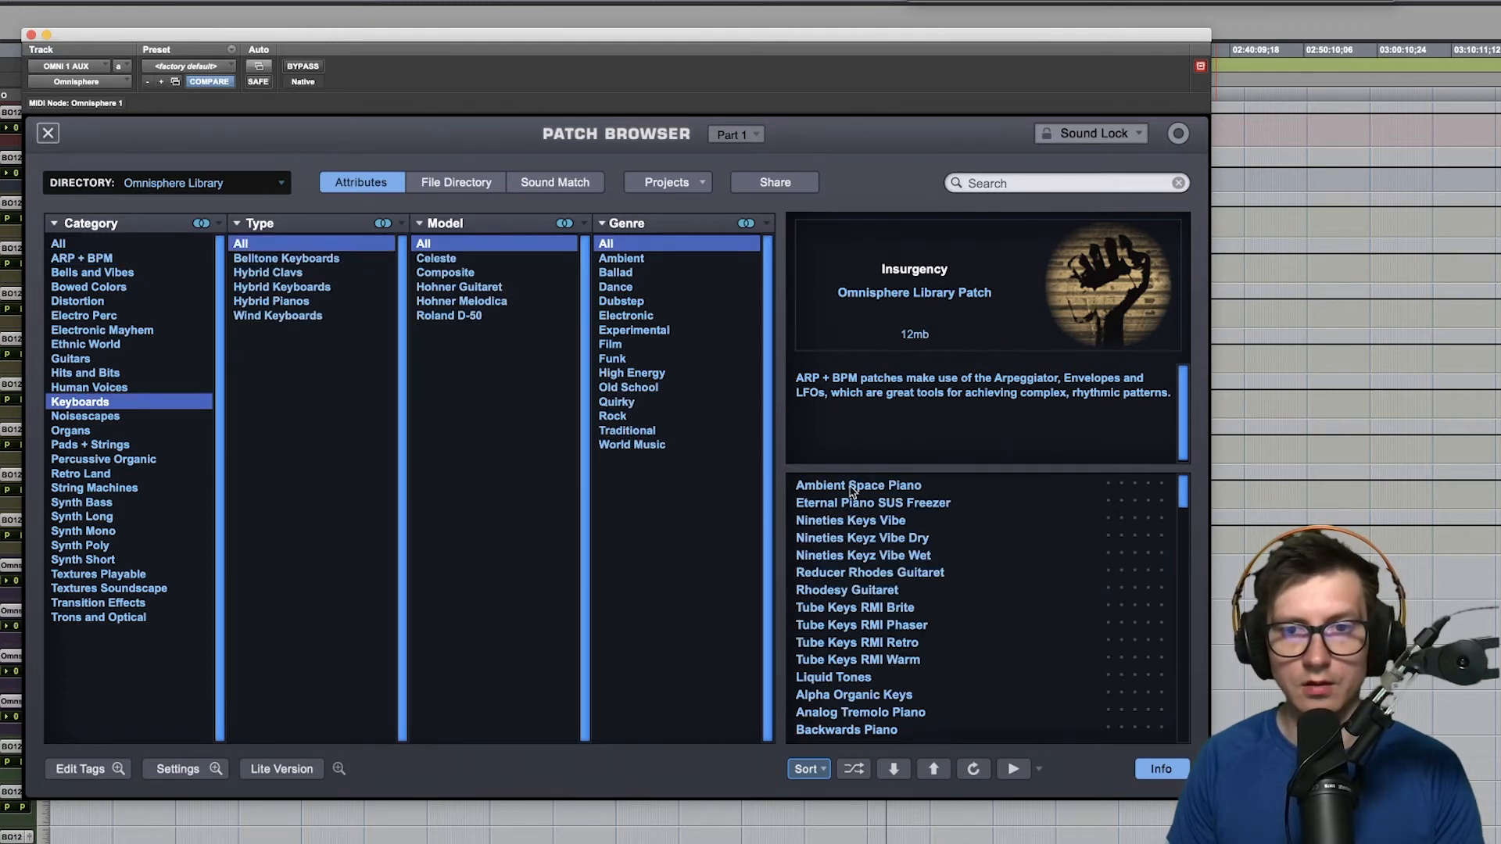
{"action": "left_click", "coordinate": [877, 488]}
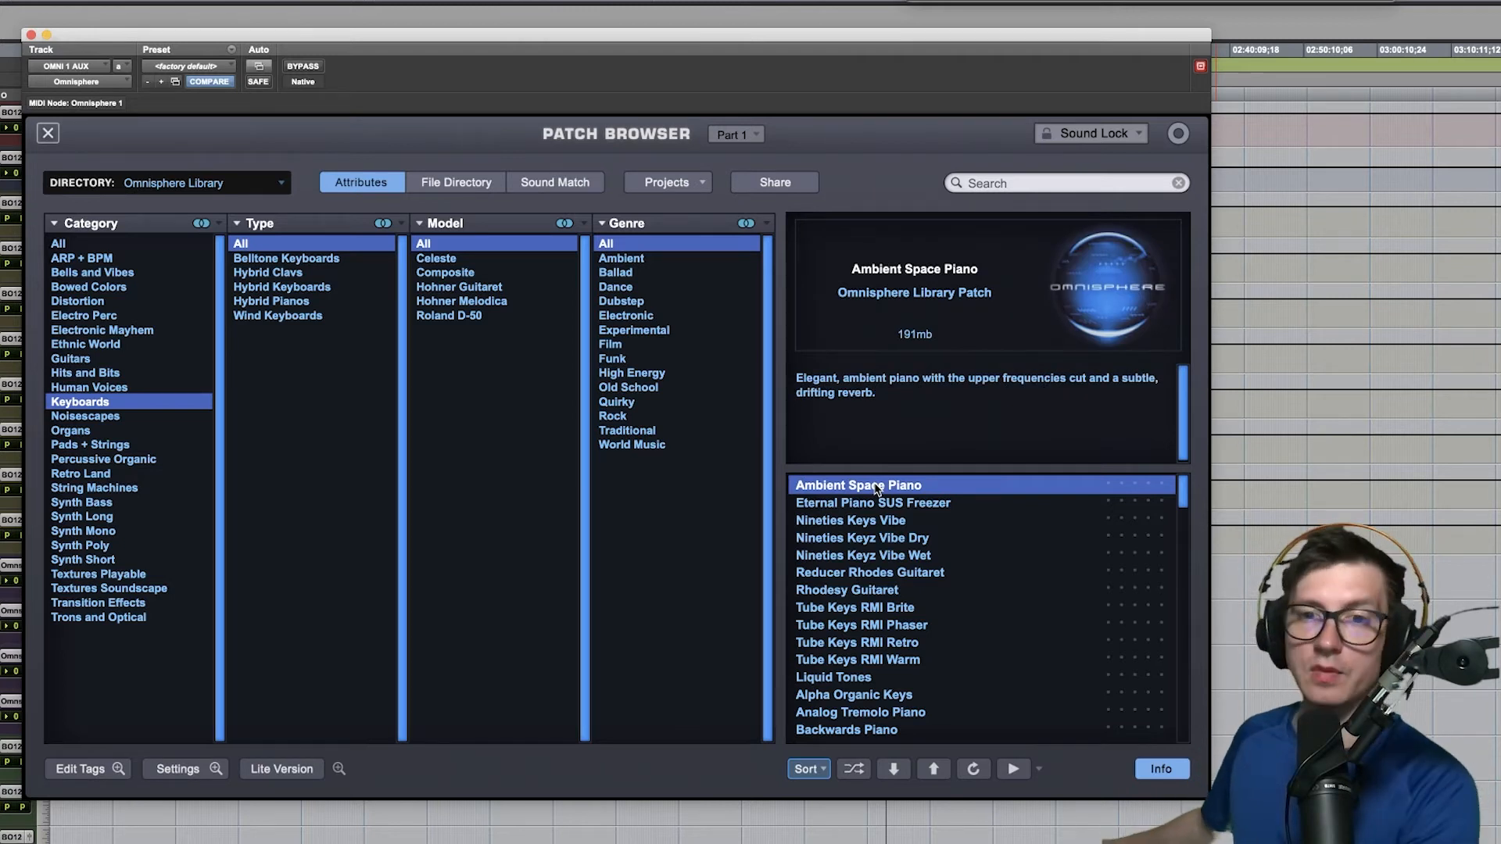
{"action": "left_click", "coordinate": [48, 133]}
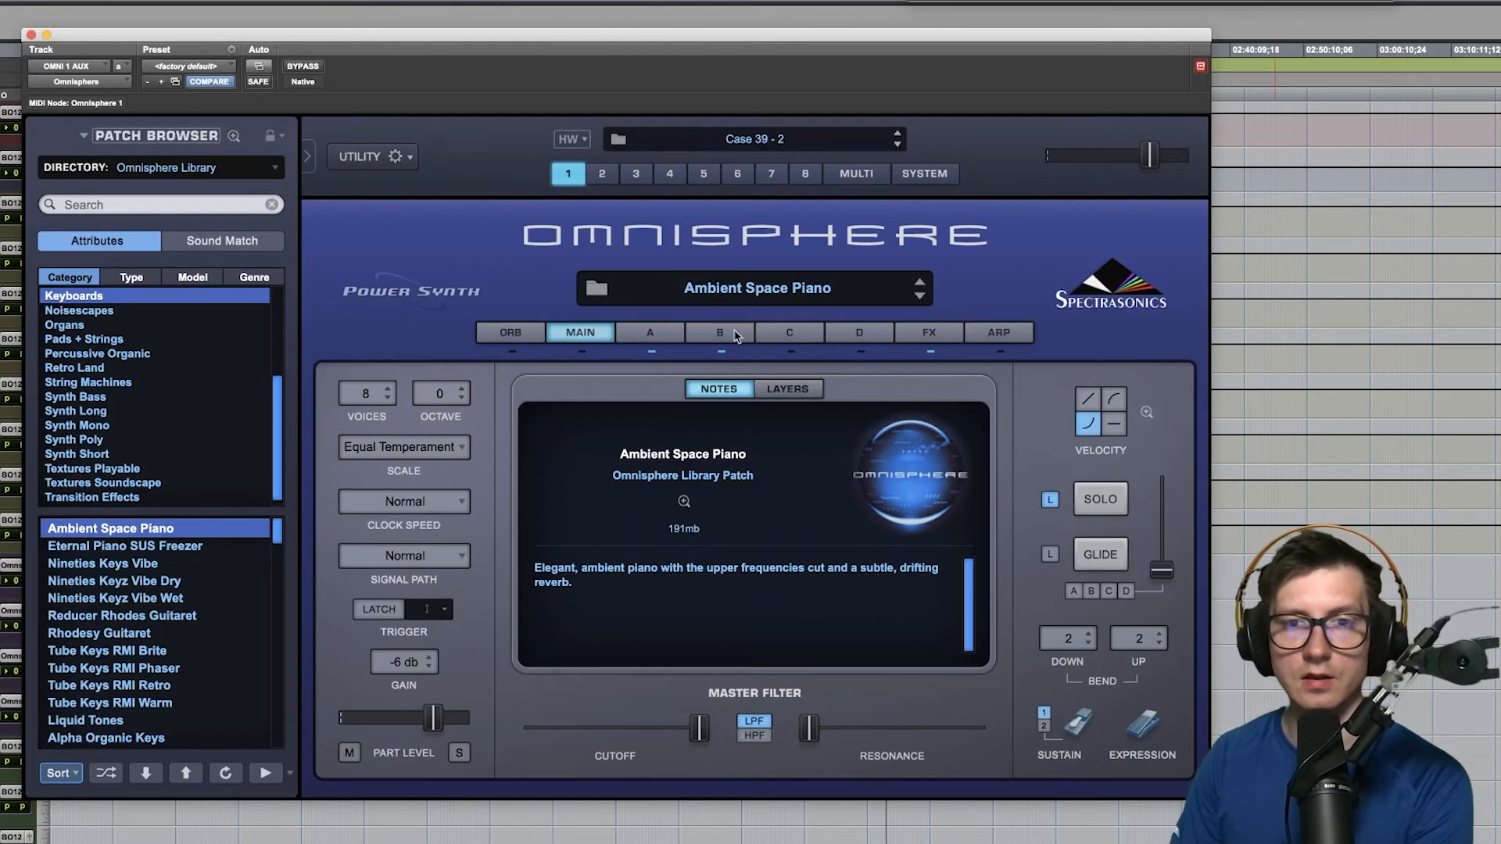
- Enable Unison on layer A's oscillator, set its octave to +1 and raise the detune amount
{"action": "left_click", "coordinate": [668, 334]}
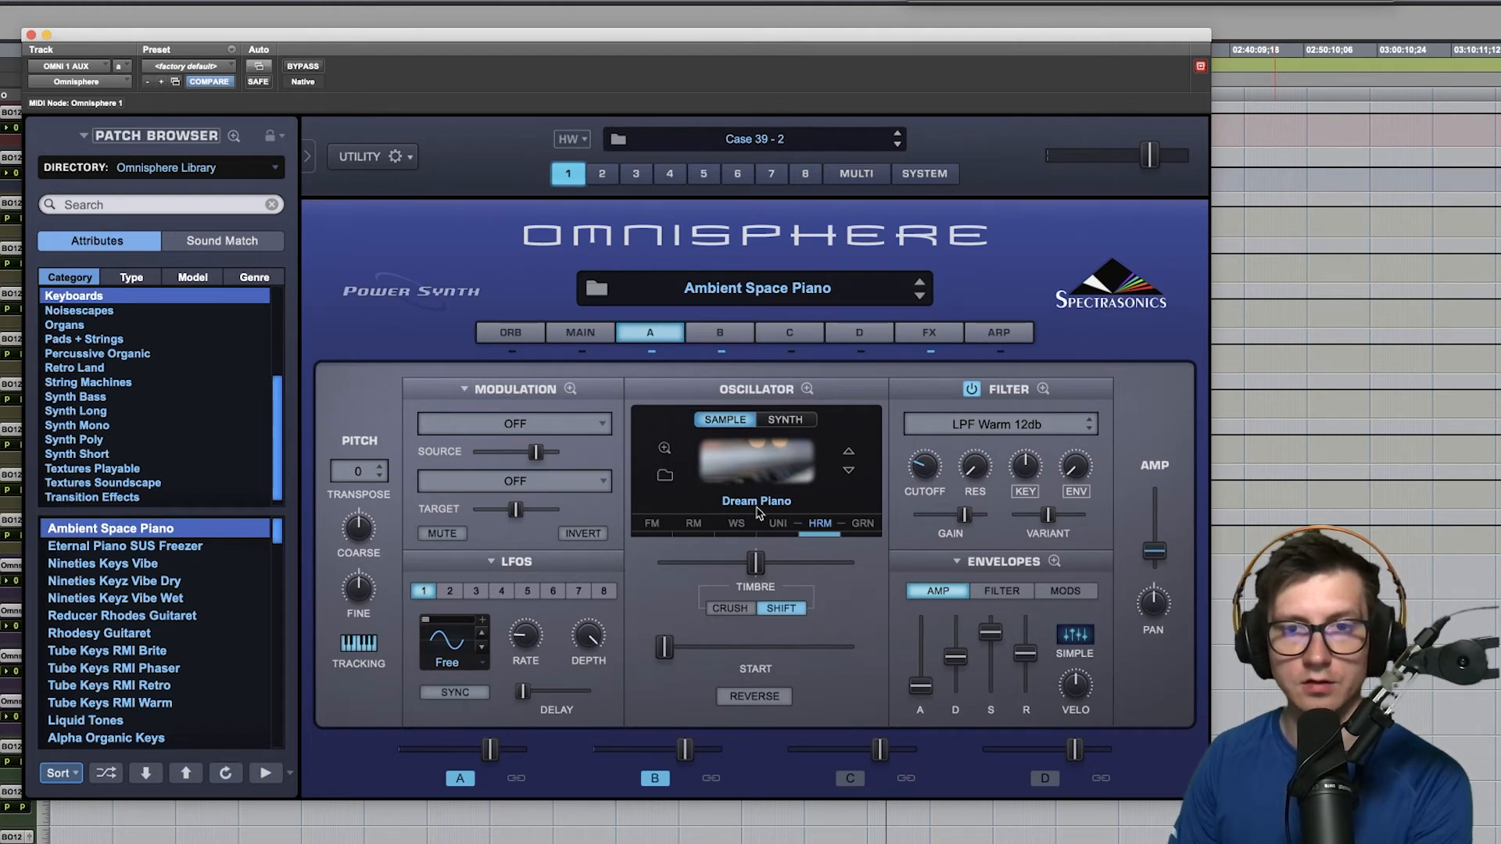
{"action": "left_click", "coordinate": [778, 523]}
{"action": "left_click", "coordinate": [695, 453]}
{"action": "left_click", "coordinate": [478, 695]}
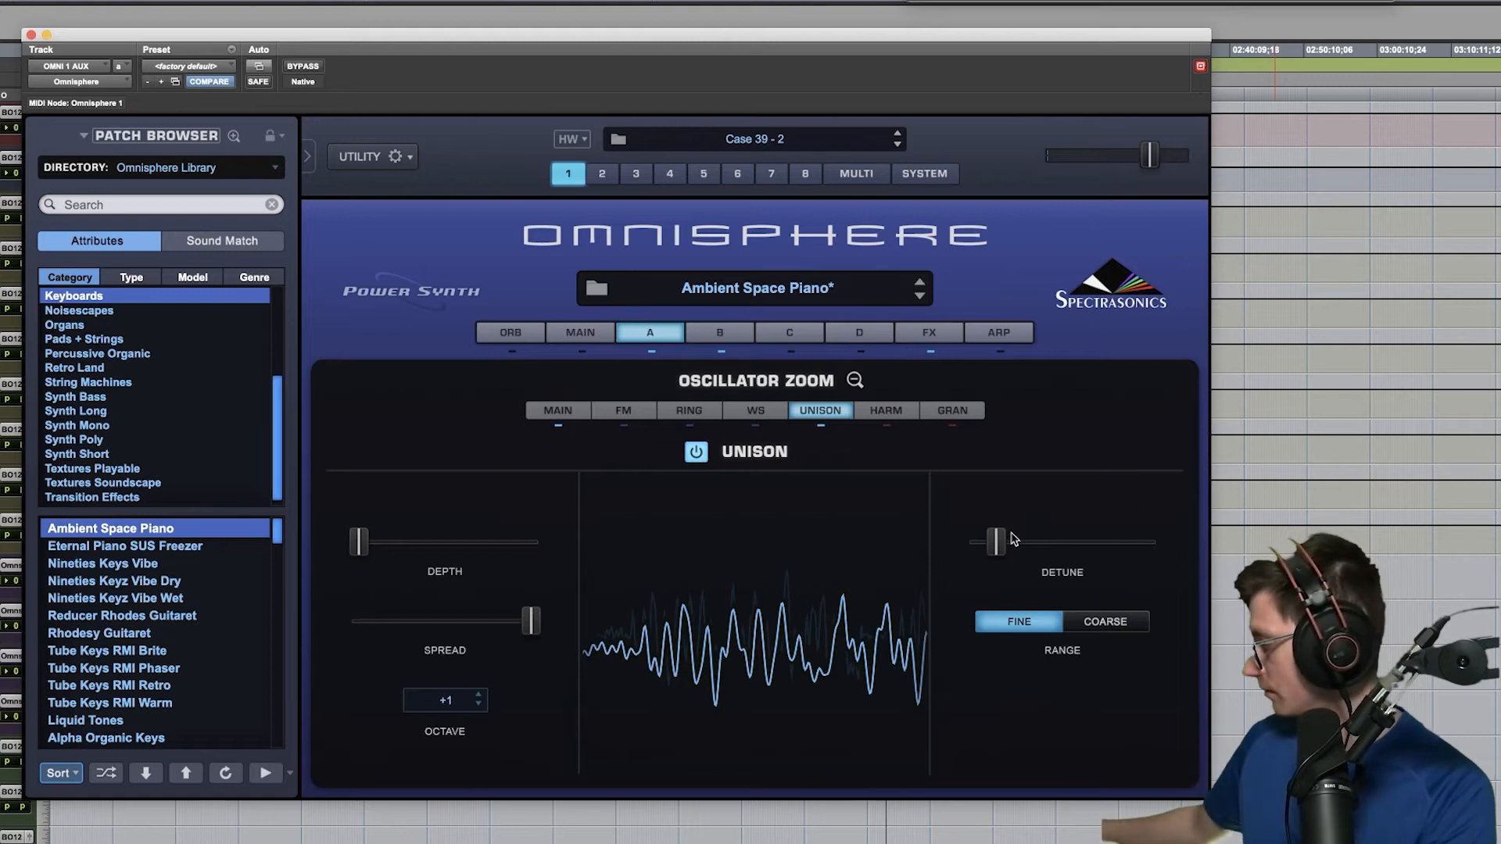
{"action": "left_click", "coordinate": [994, 552]}
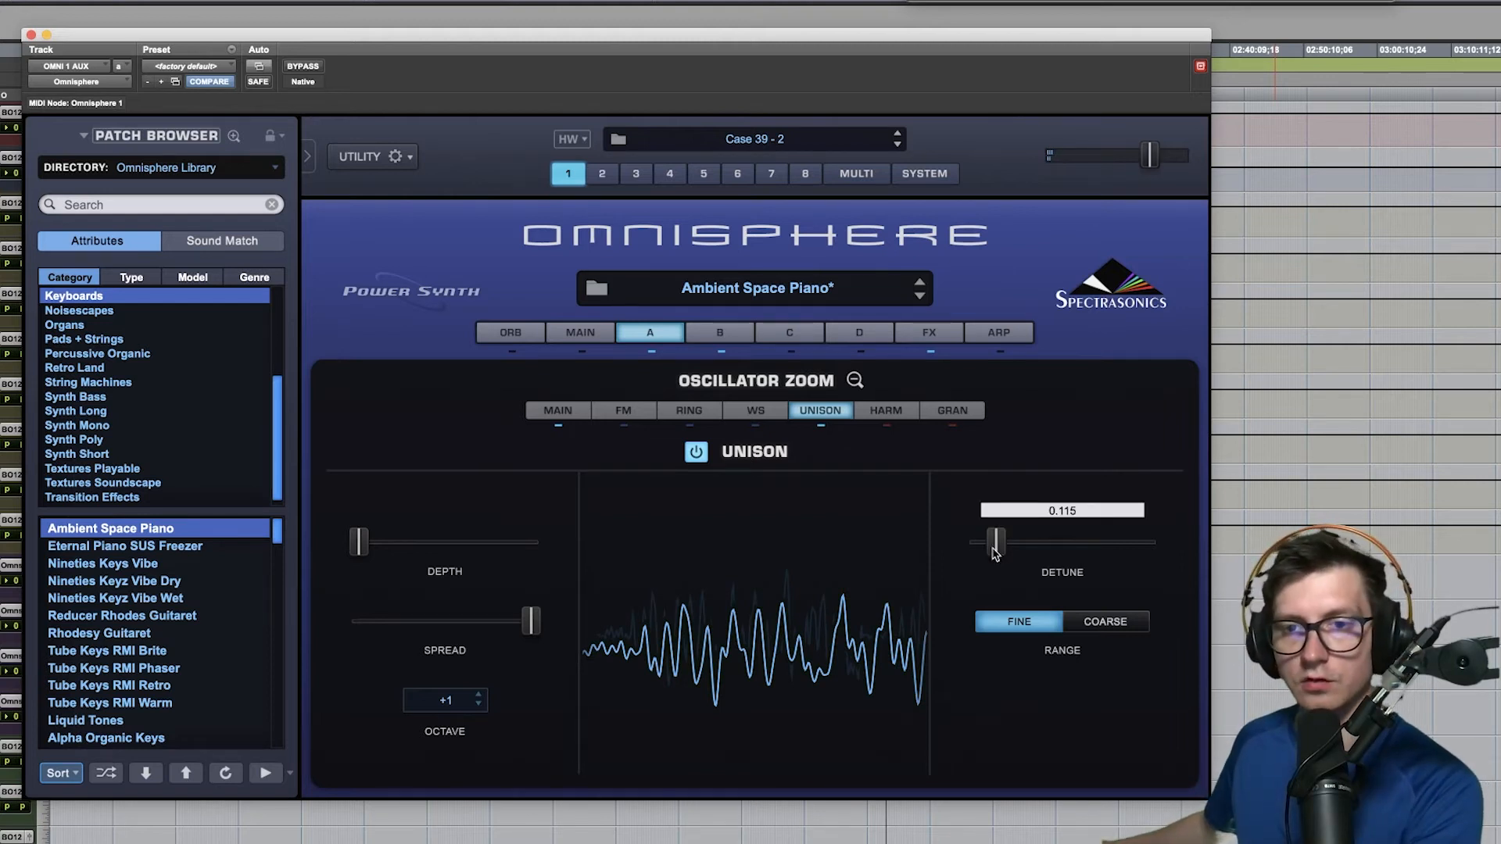
{"action": "left_click_drag", "start_coordinate": [995, 552], "coordinate": [1051, 551]}
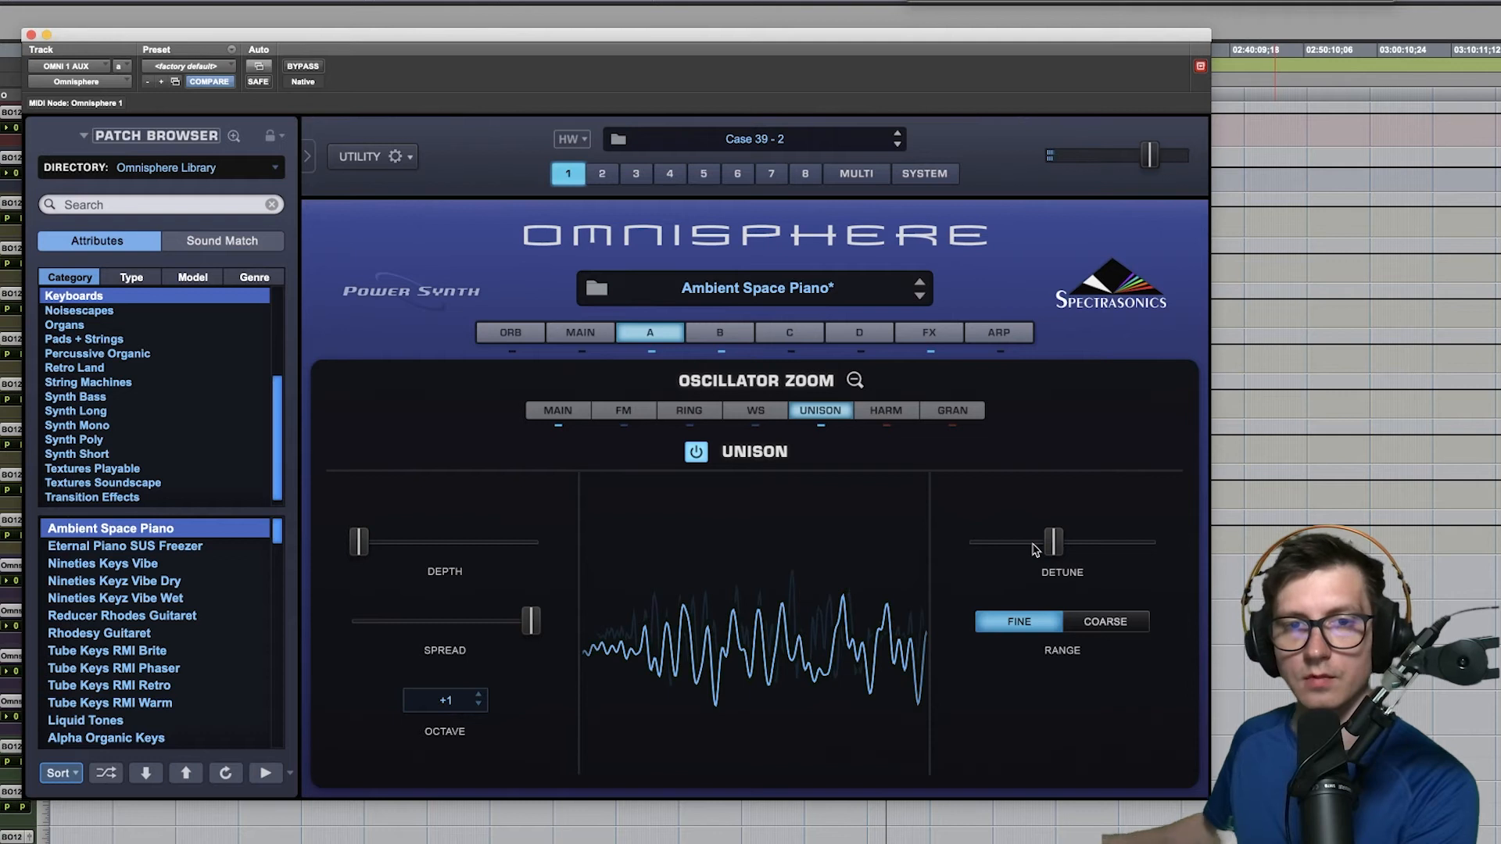
- Try out the Orb on Ambient Space Piano by moving its puck, enable Inertia, and switch the Orb off again
{"action": "left_click", "coordinate": [511, 332]}
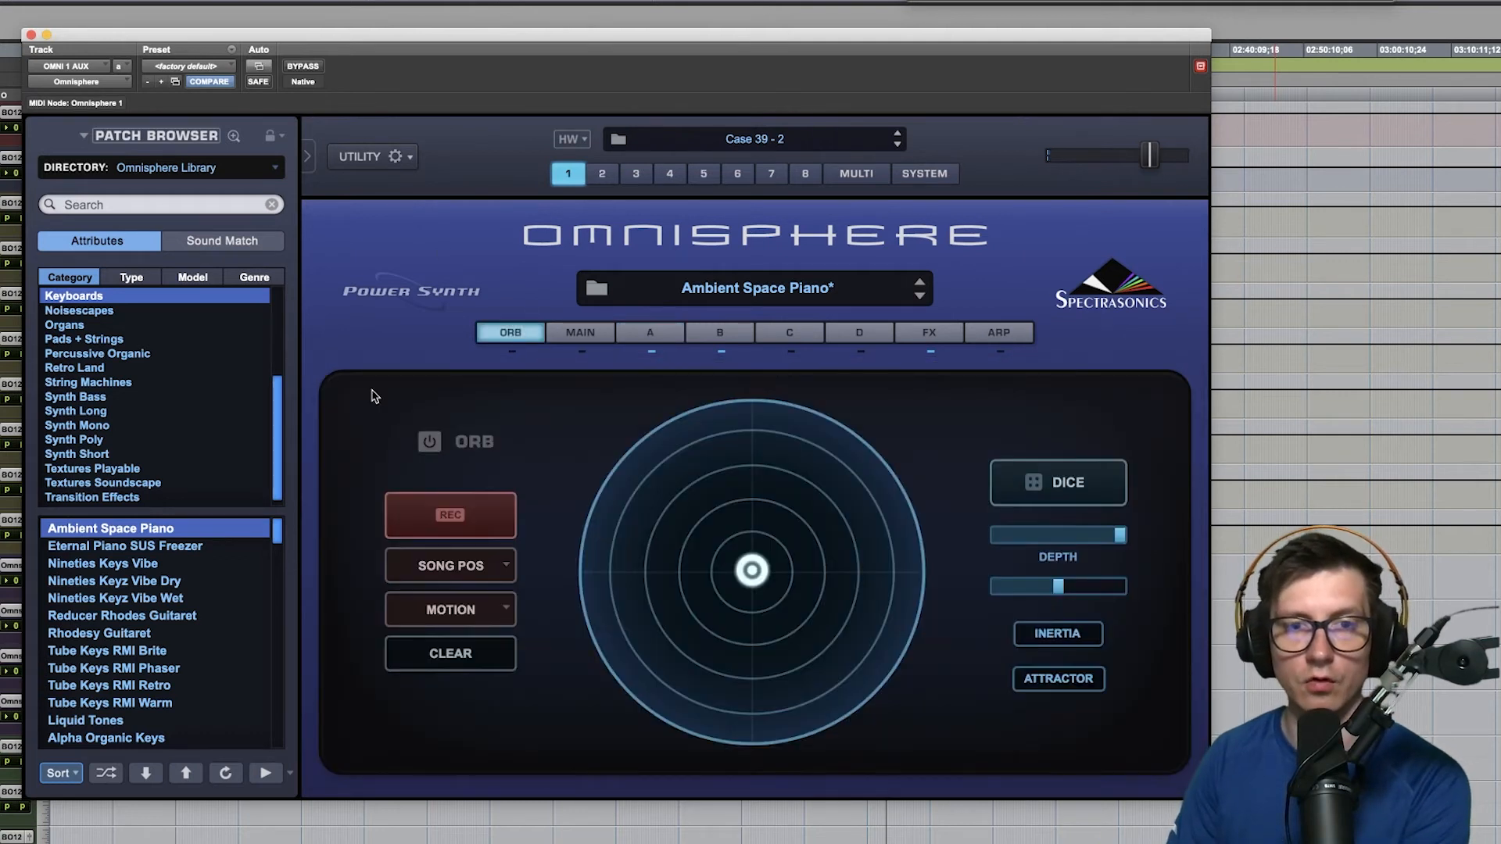
{"action": "left_click", "coordinate": [429, 442]}
{"action": "left_click_drag", "start_coordinate": [752, 570], "coordinate": [733, 536]}
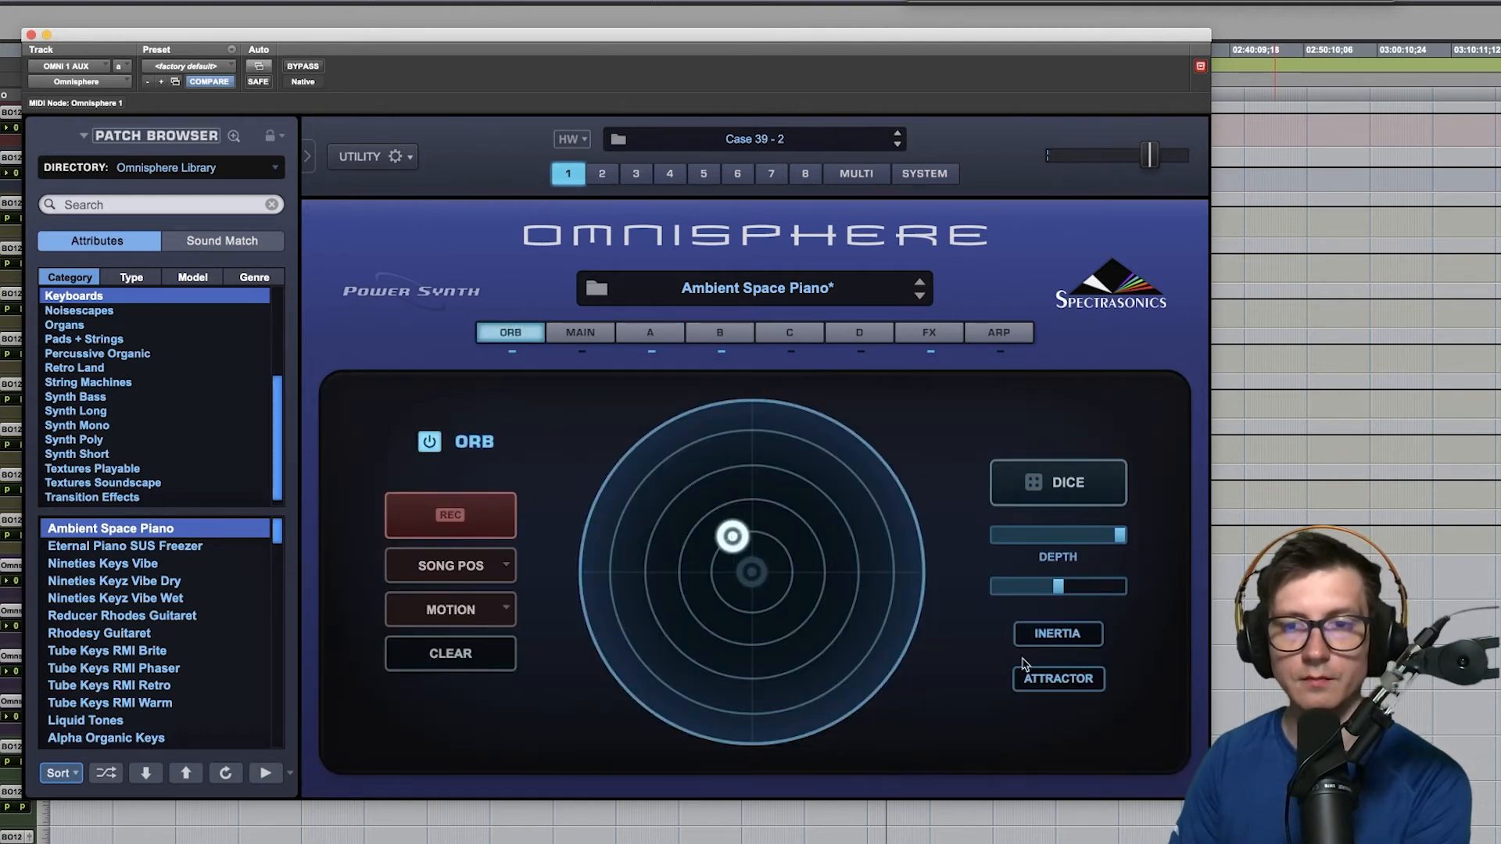
{"action": "left_click", "coordinate": [1057, 633]}
{"action": "mouse_move", "coordinate": [706, 541]}
{"action": "left_mouse_down"}
{"action": "mouse_move", "coordinate": [689, 550]}
{"action": "mouse_move", "coordinate": [685, 504]}
{"action": "mouse_move", "coordinate": [706, 464]}
{"action": "mouse_move", "coordinate": [788, 469]}
{"action": "mouse_move", "coordinate": [847, 543]}
{"action": "mouse_move", "coordinate": [860, 524]}
{"action": "left_mouse_up"}
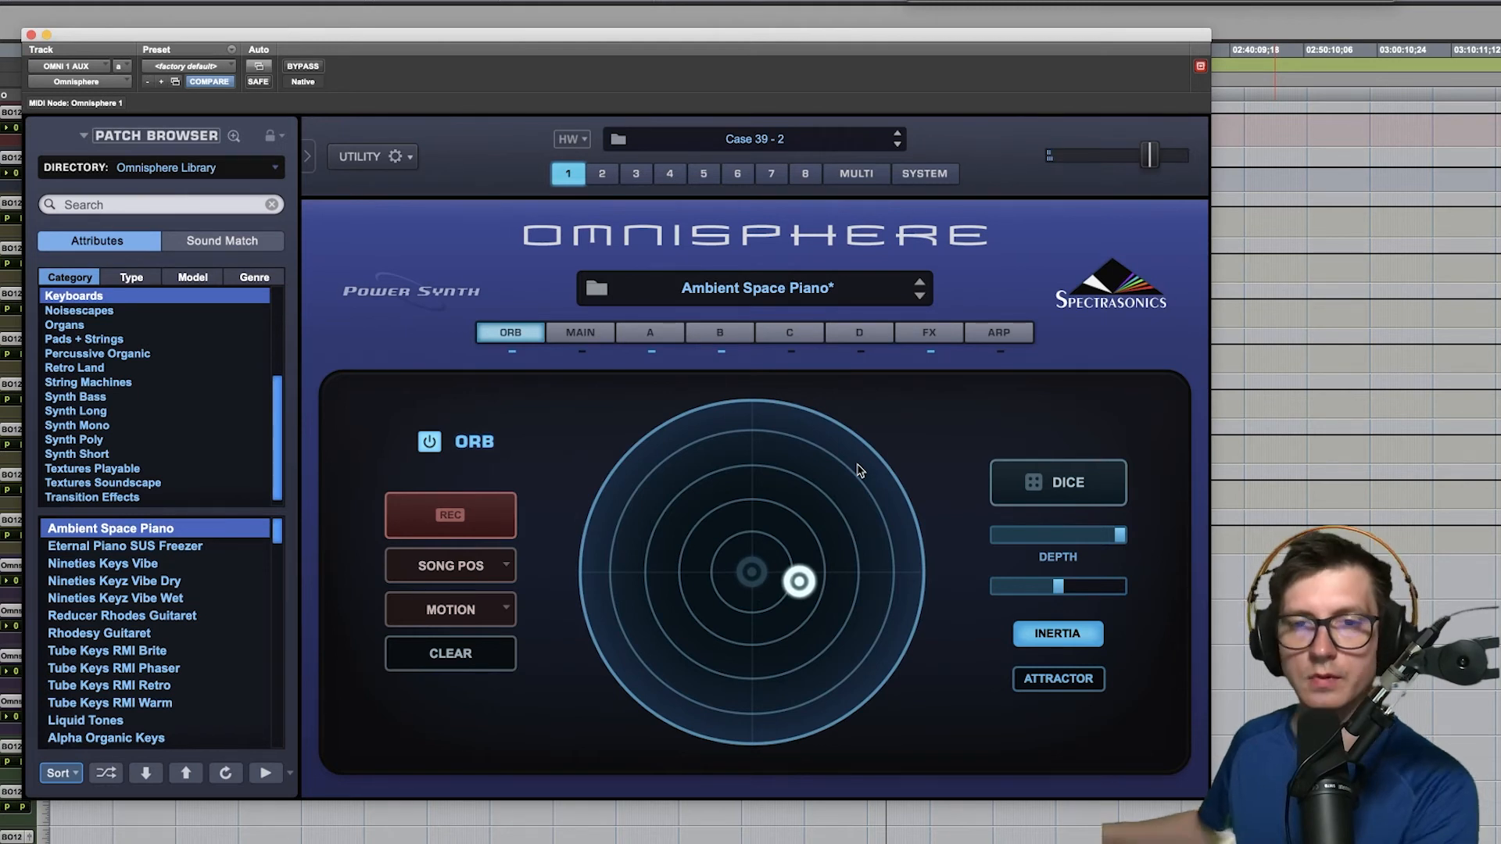
{"action": "left_click", "coordinate": [430, 443]}
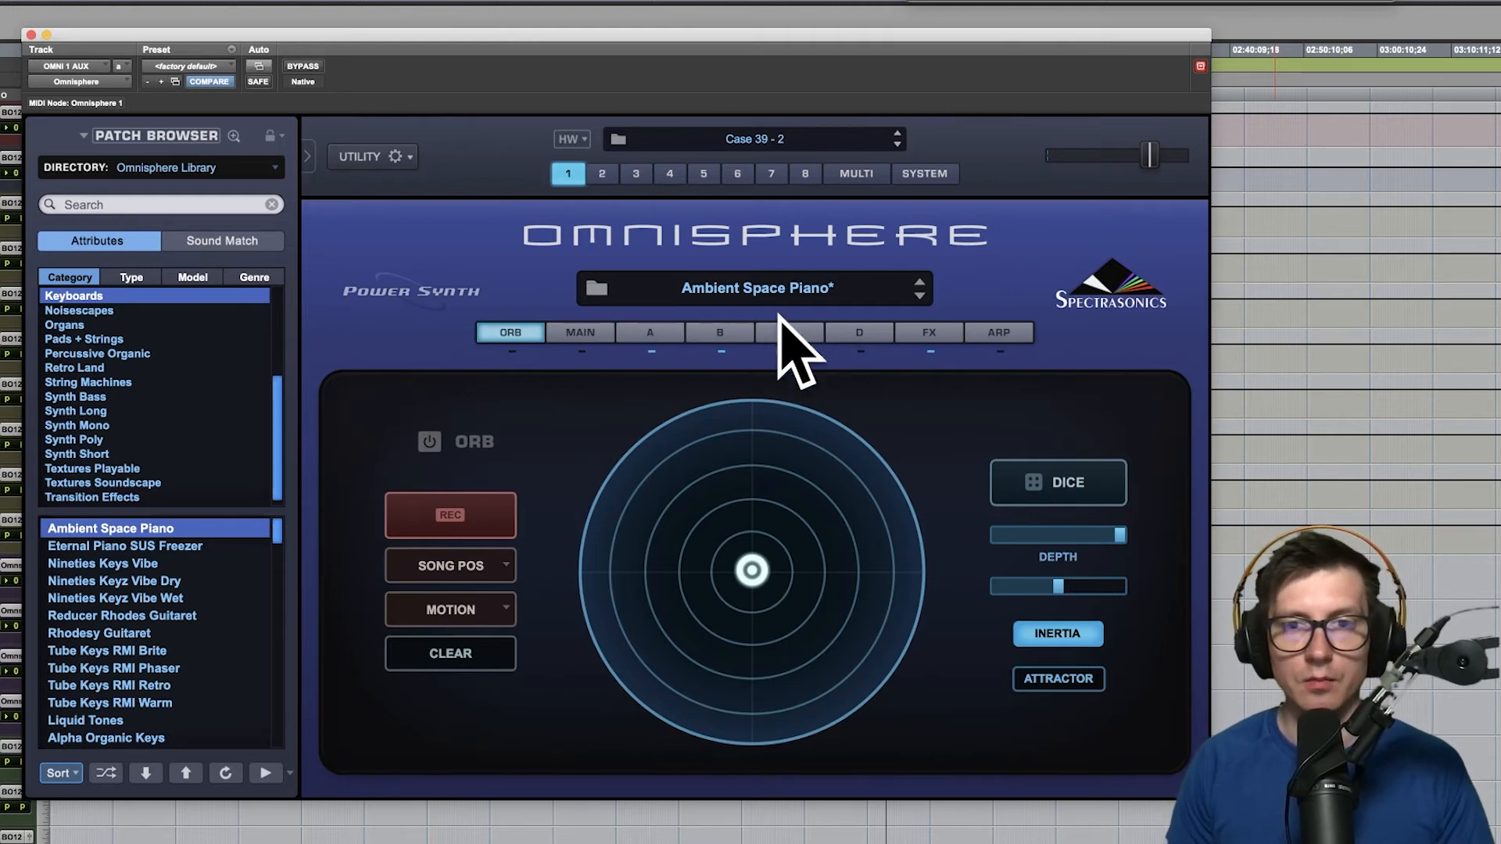
- Open the Mixer view of the Multi page to examine the eight parts' channels and outputs
{"action": "left_click", "coordinate": [857, 175]}
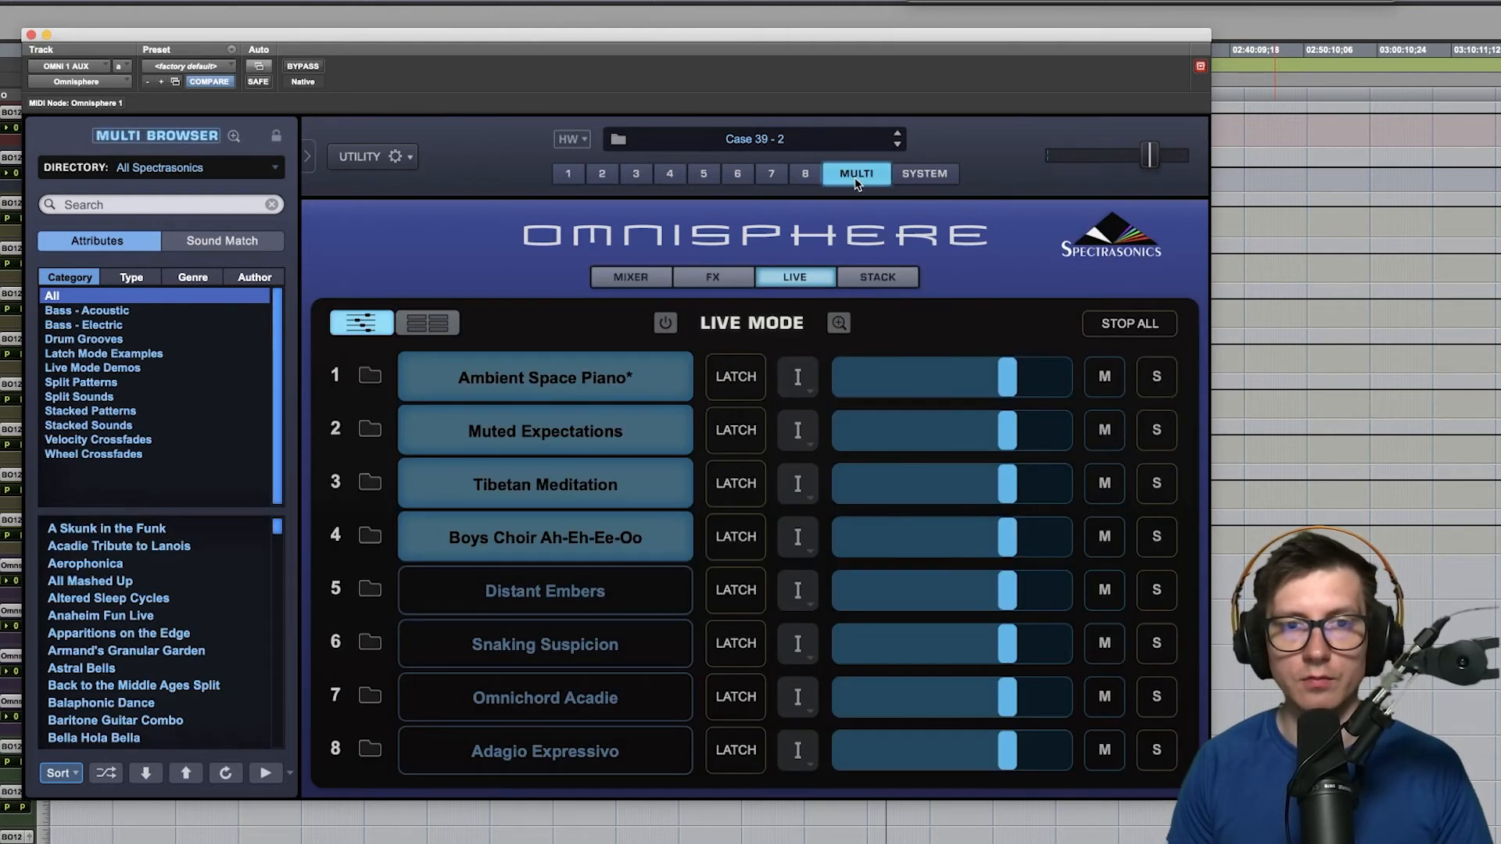
{"action": "left_click", "coordinate": [628, 278]}
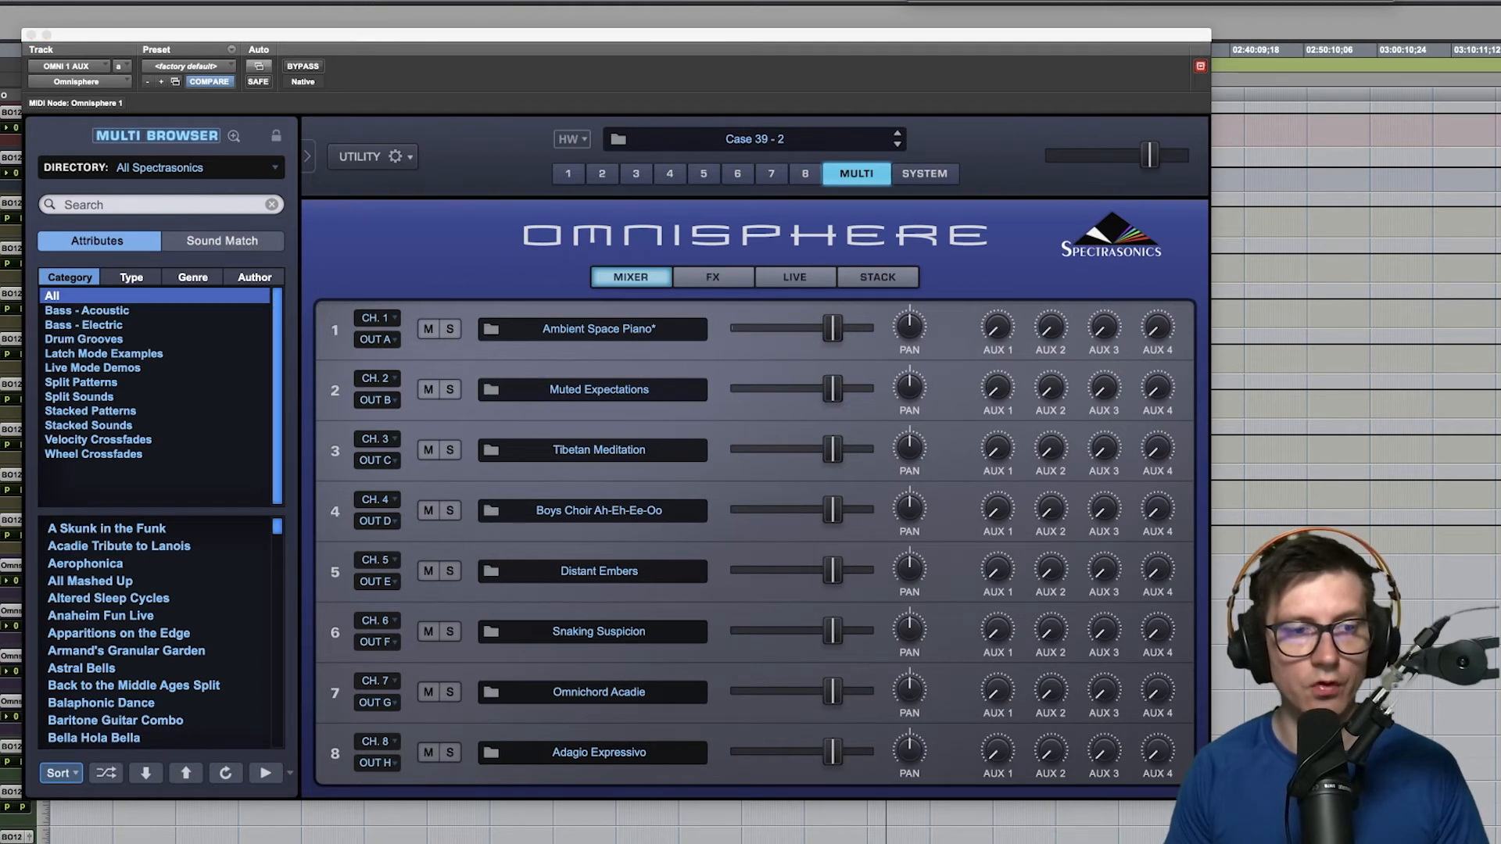
- Move the Omnisphere window aside and view the MIDI output channels available for the Omnisphere track in Pro Tools
{"action": "left_click_drag", "start_coordinate": [91, 36], "coordinate": [193, 35]}
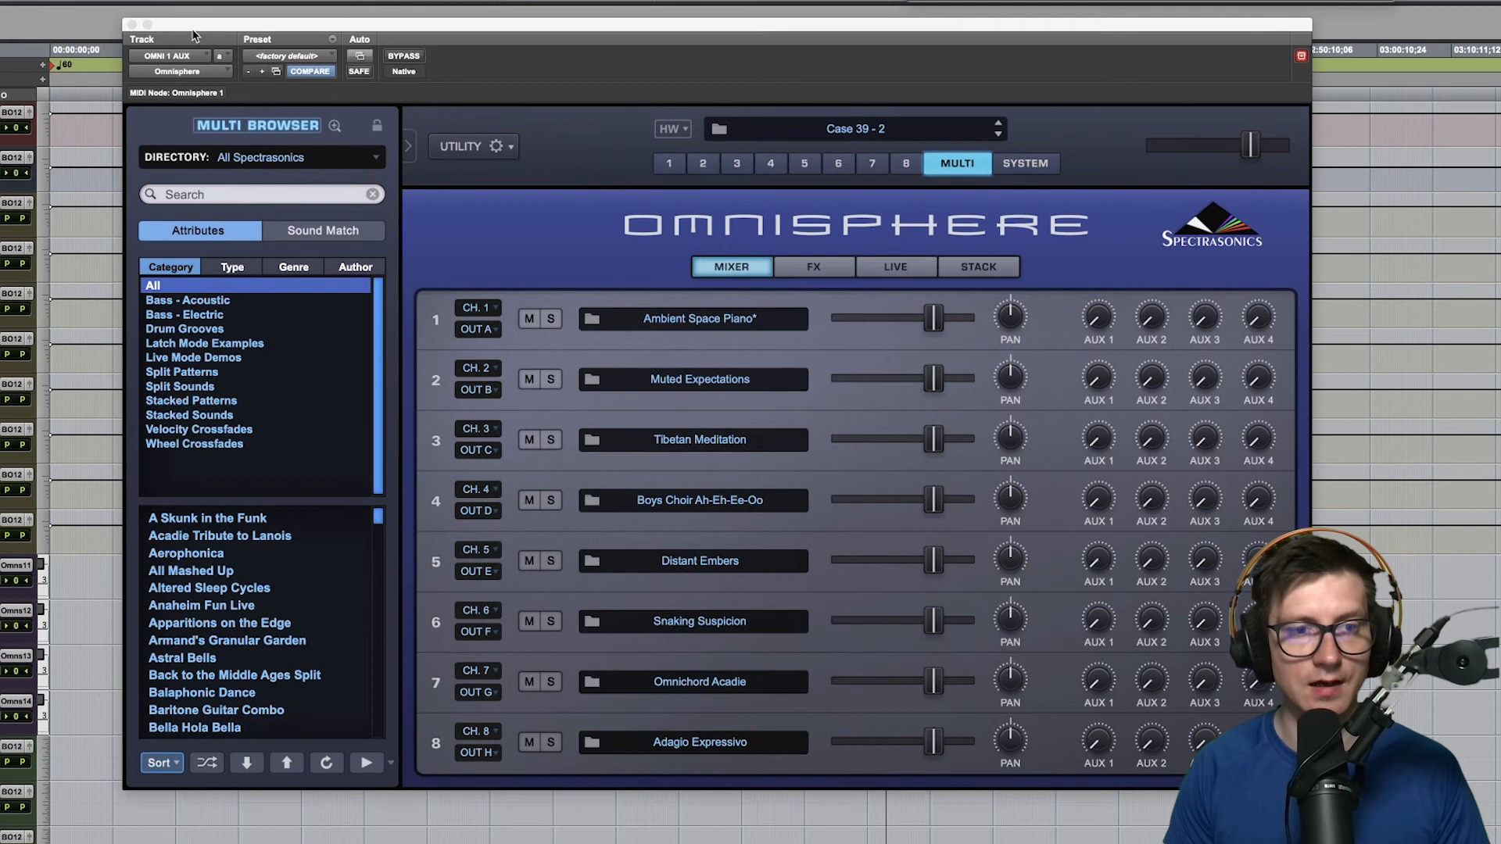
{"action": "left_click", "coordinate": [28, 617]}
{"action": "mouse_move", "coordinate": [168, 613]}
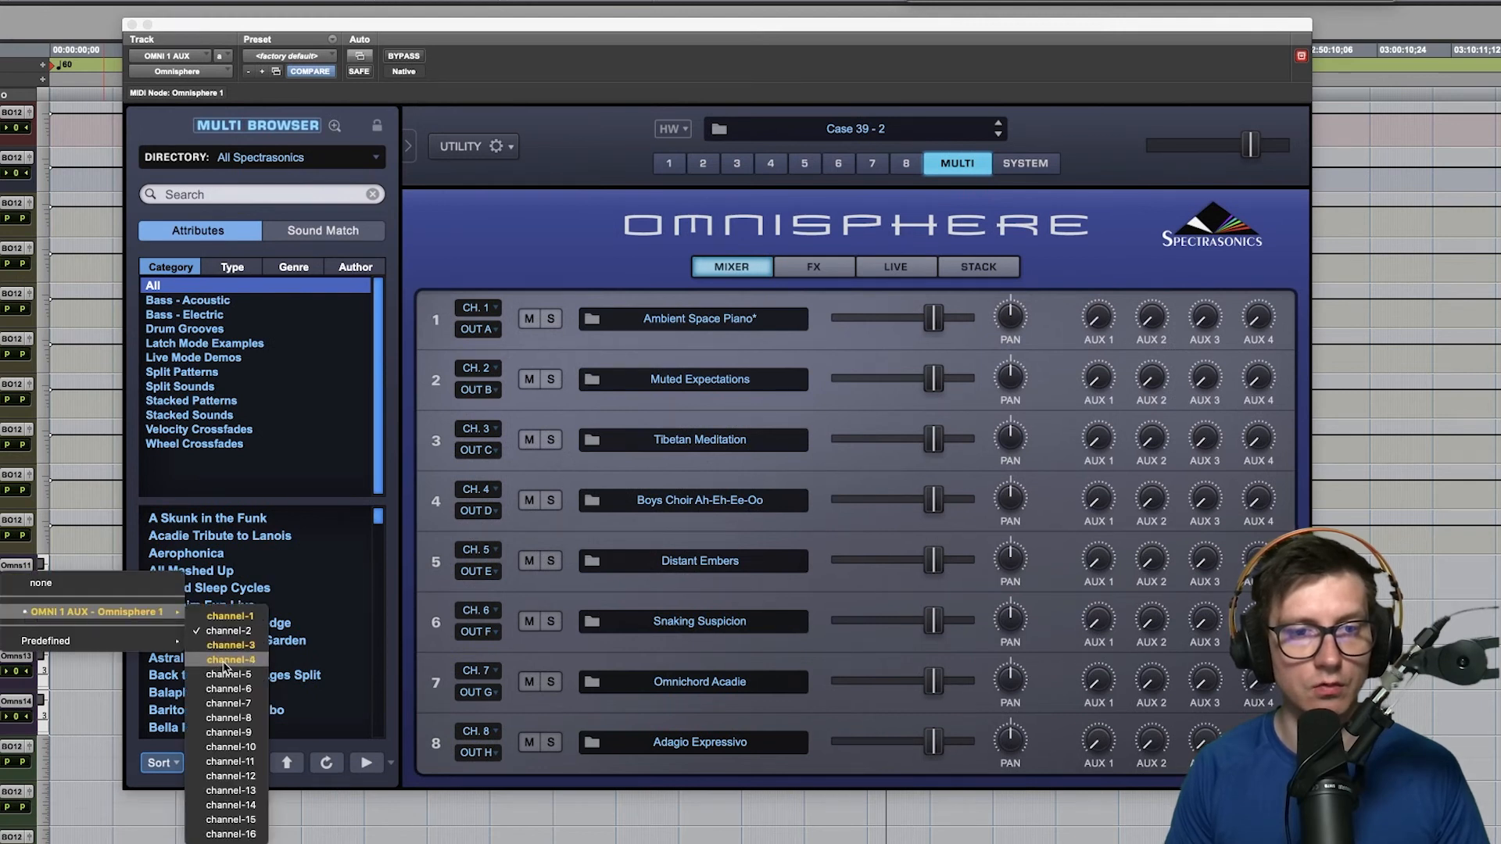
{"action": "key", "text": "Escape"}
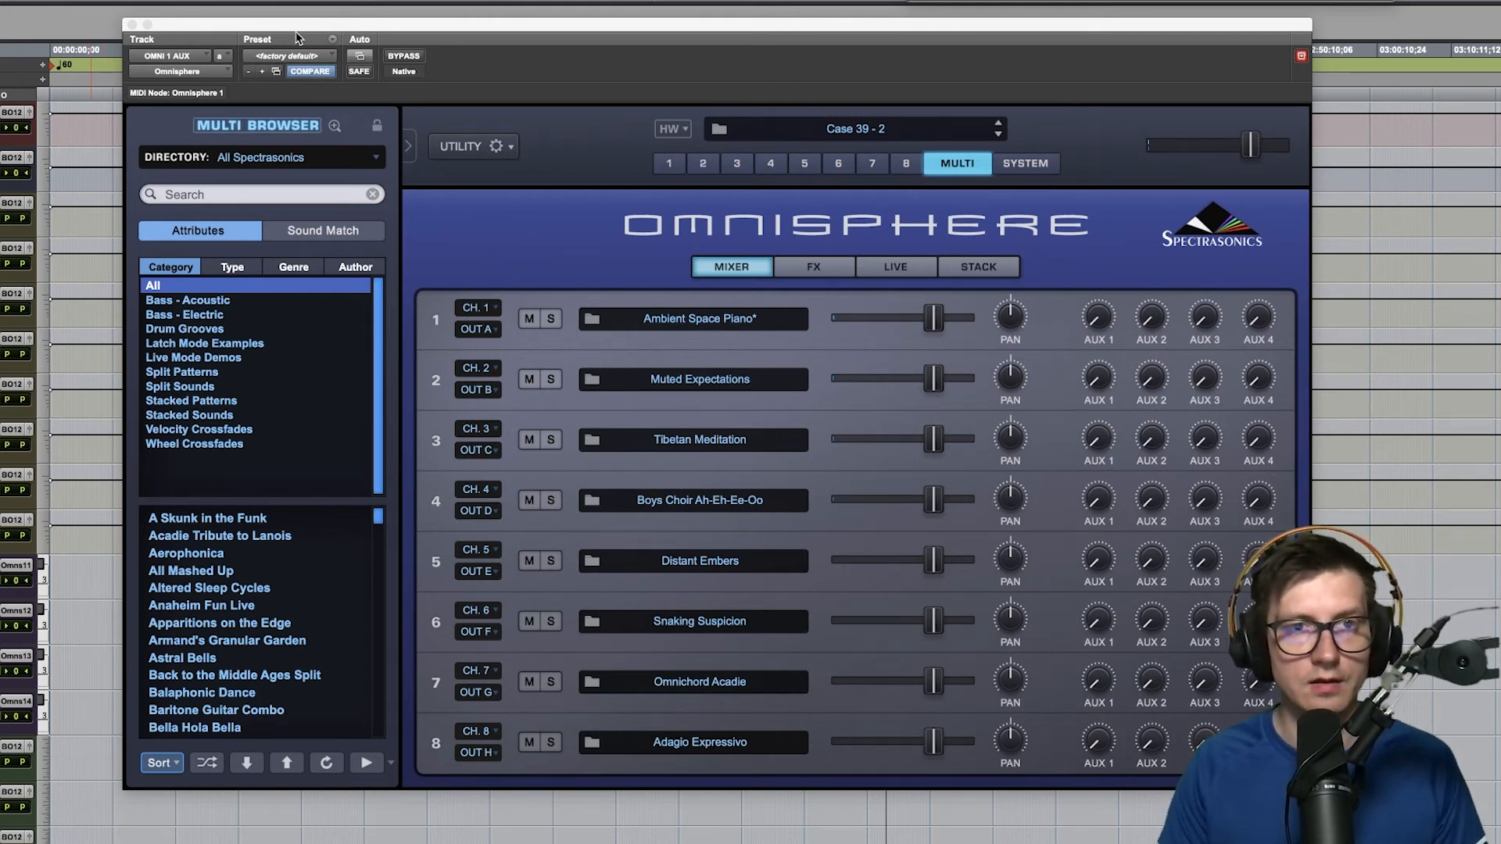
- Shift the Omnisphere window to view the Pro Tools tracks behind it, and move it back over the timeline
{"action": "left_click_drag", "start_coordinate": [301, 25], "coordinate": [665, 43]}
{"action": "left_click", "coordinate": [226, 715]}
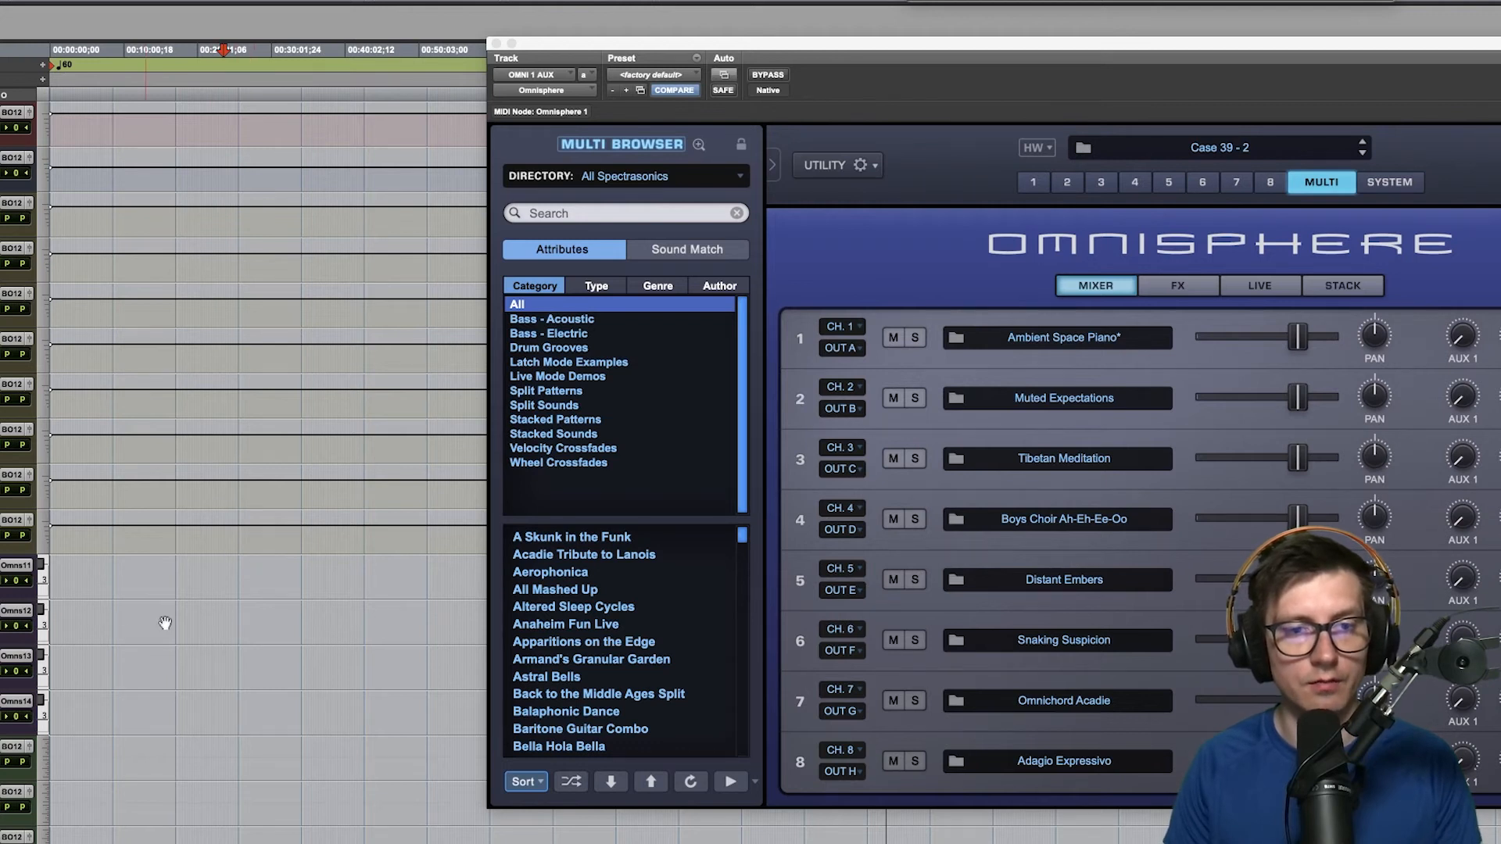
{"action": "left_click_drag", "start_coordinate": [1173, 53], "coordinate": [899, 33]}
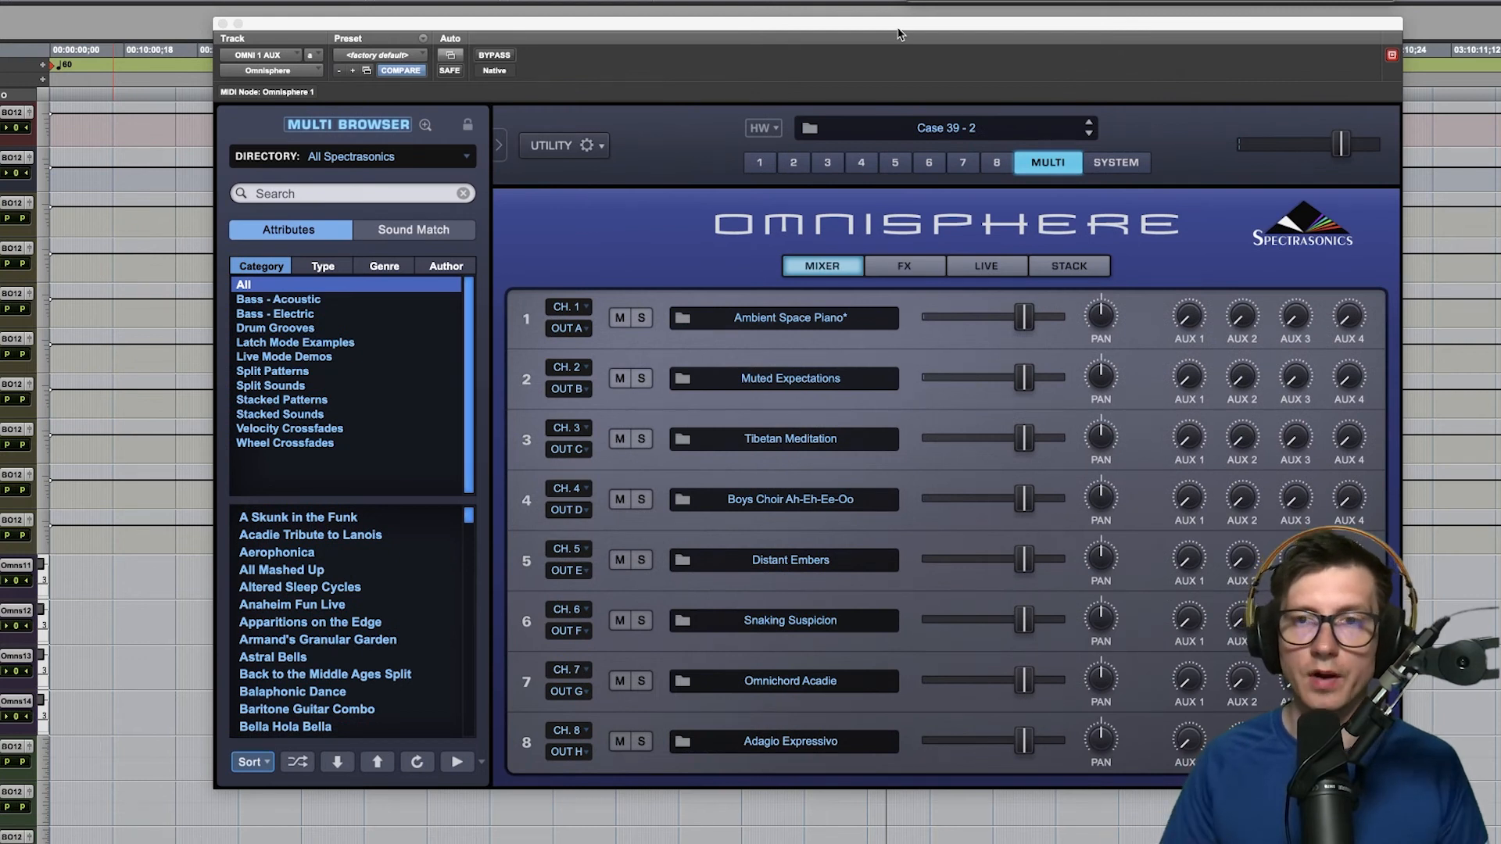
- Open the Stack view of the Multi page to examine the note ranges of the stacked parts
{"action": "left_click", "coordinate": [1062, 269]}
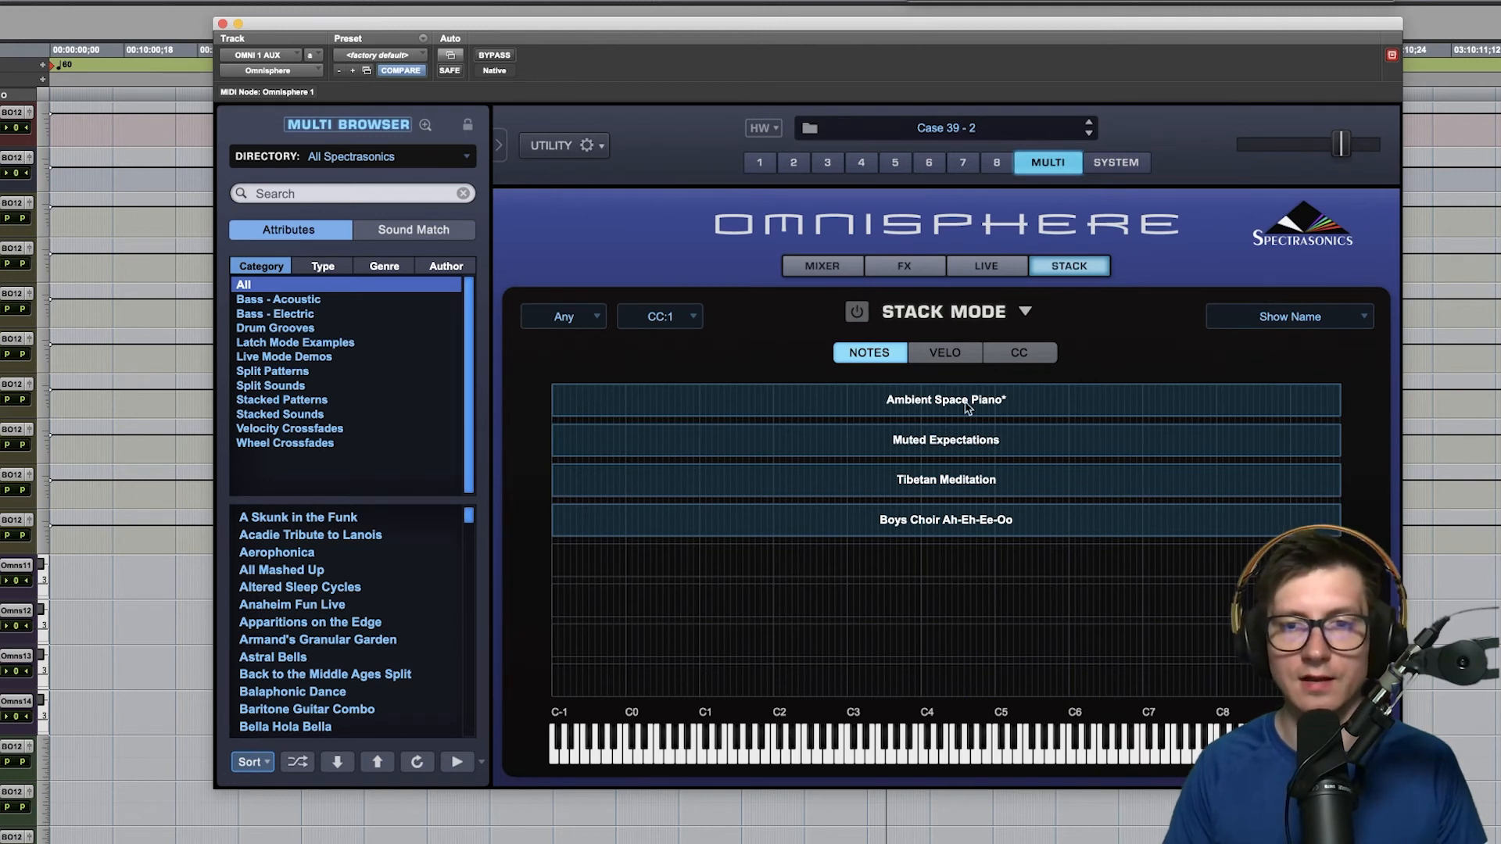
{"action": "mouse_move", "coordinate": [553, 401]}
{"action": "left_mouse_down"}
{"action": "mouse_move", "coordinate": [1143, 407]}
{"action": "mouse_move", "coordinate": [537, 425]}
{"action": "left_mouse_up"}
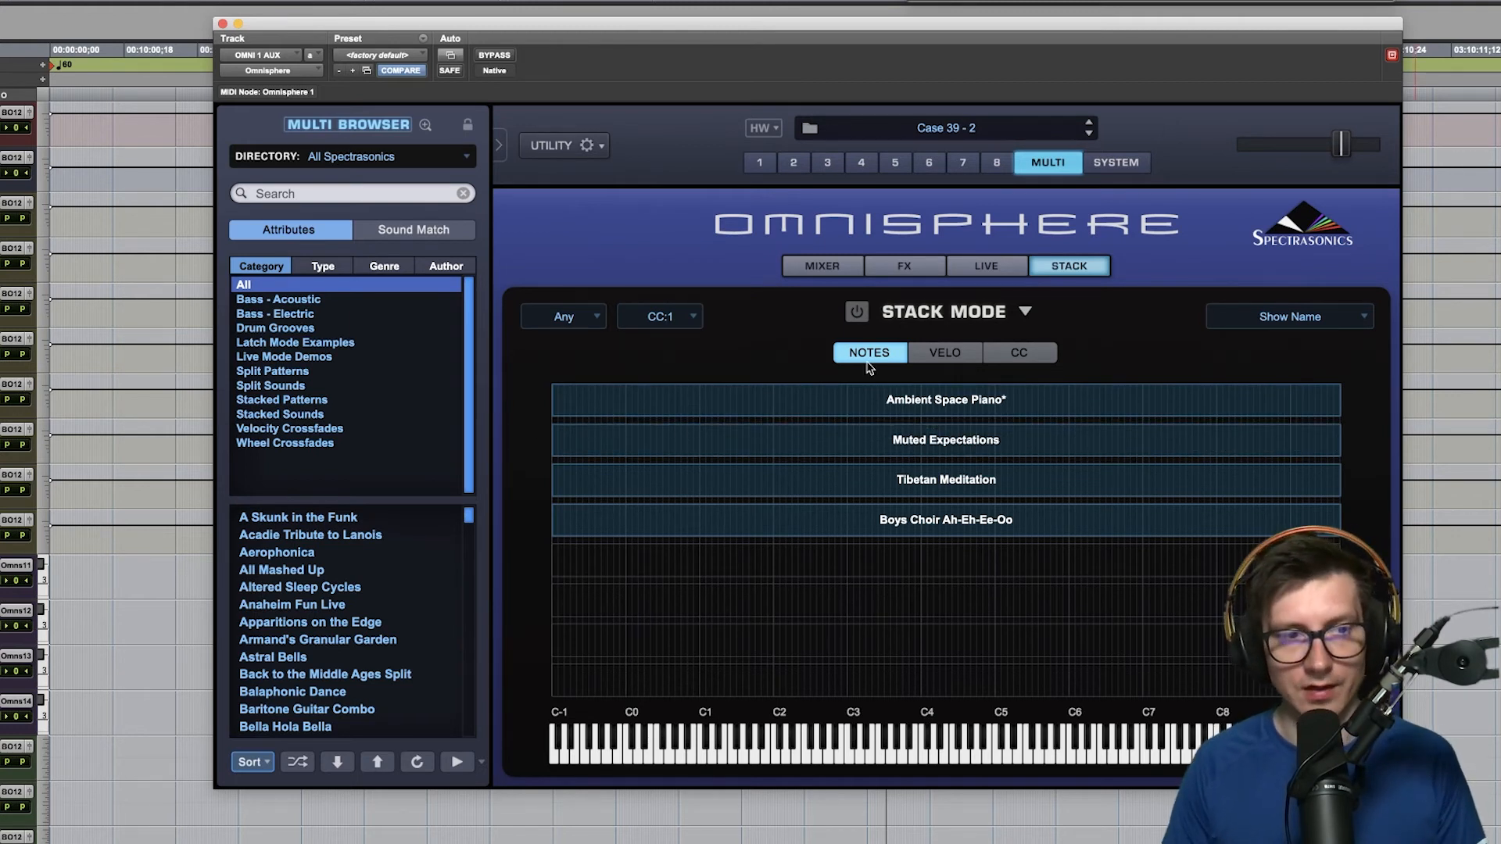
- Try out Live Mode on the Multi page by switching it on and off twice, and return to the Mixer view
{"action": "left_click", "coordinate": [986, 268]}
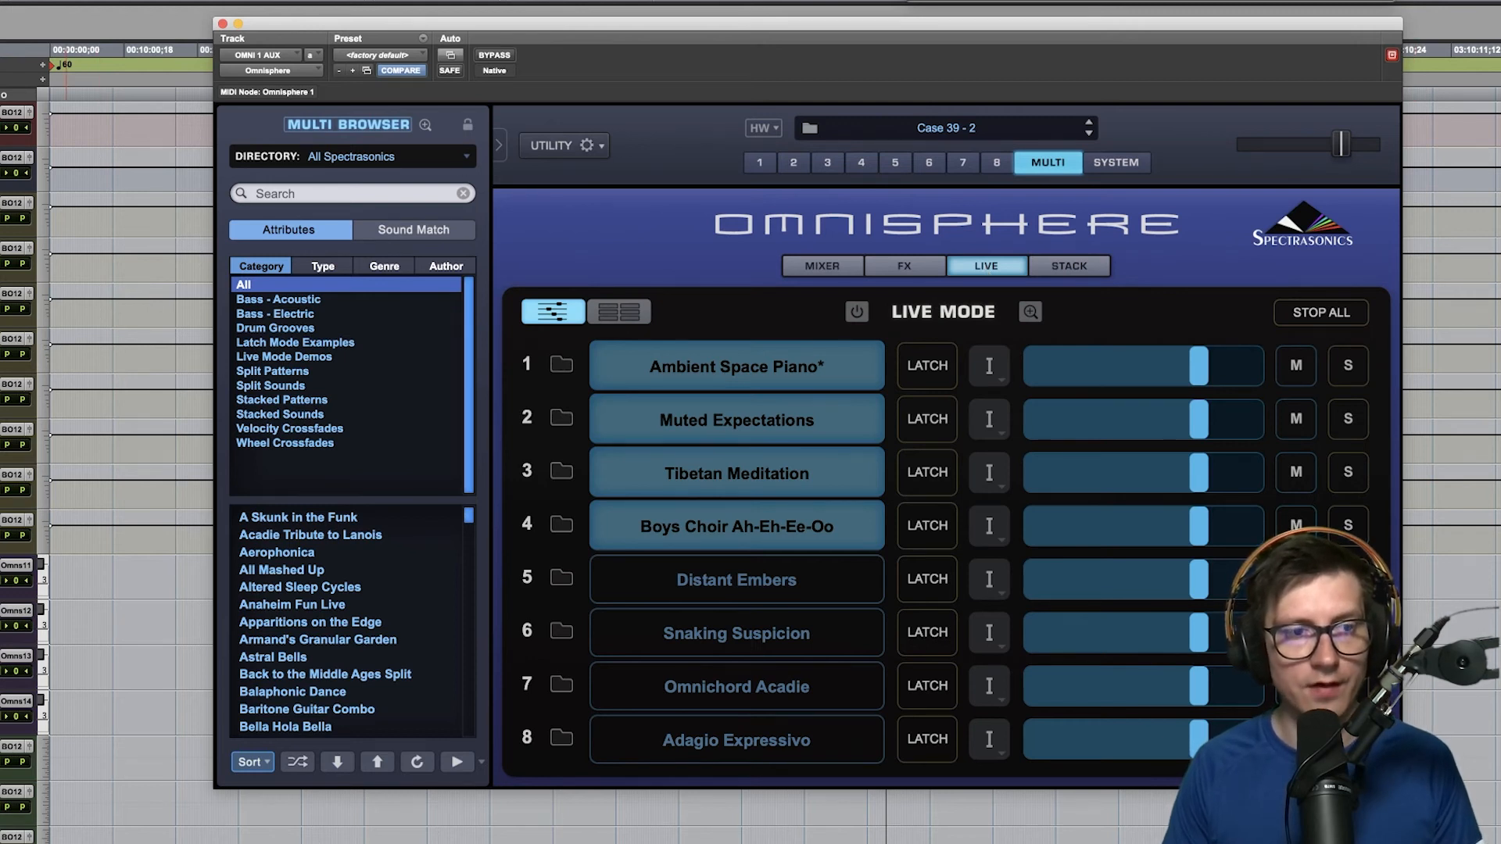
{"action": "key", "text": "super+Tab"}
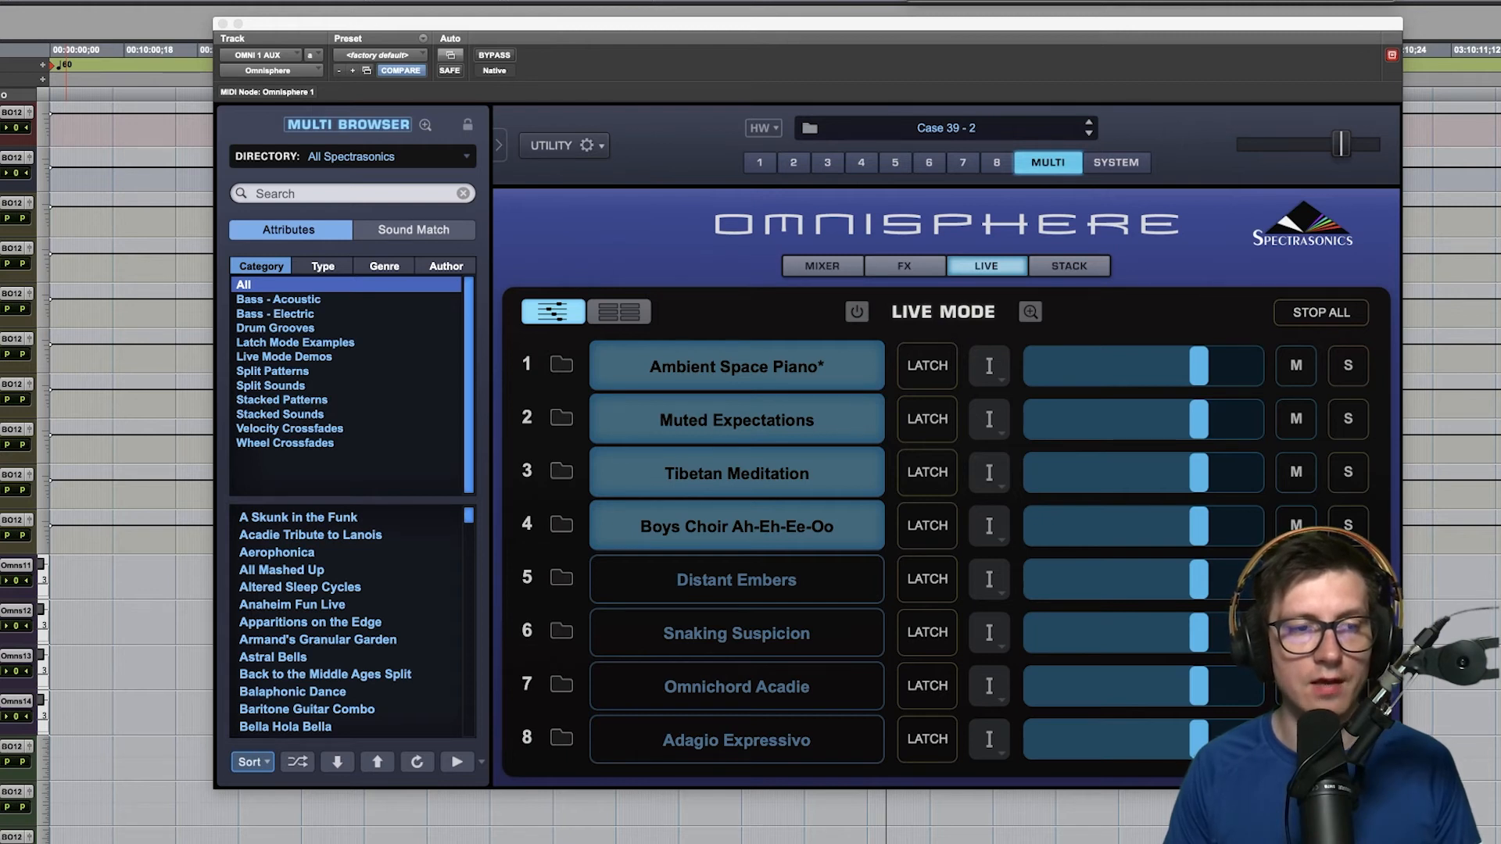
{"action": "left_click", "coordinate": [856, 312]}
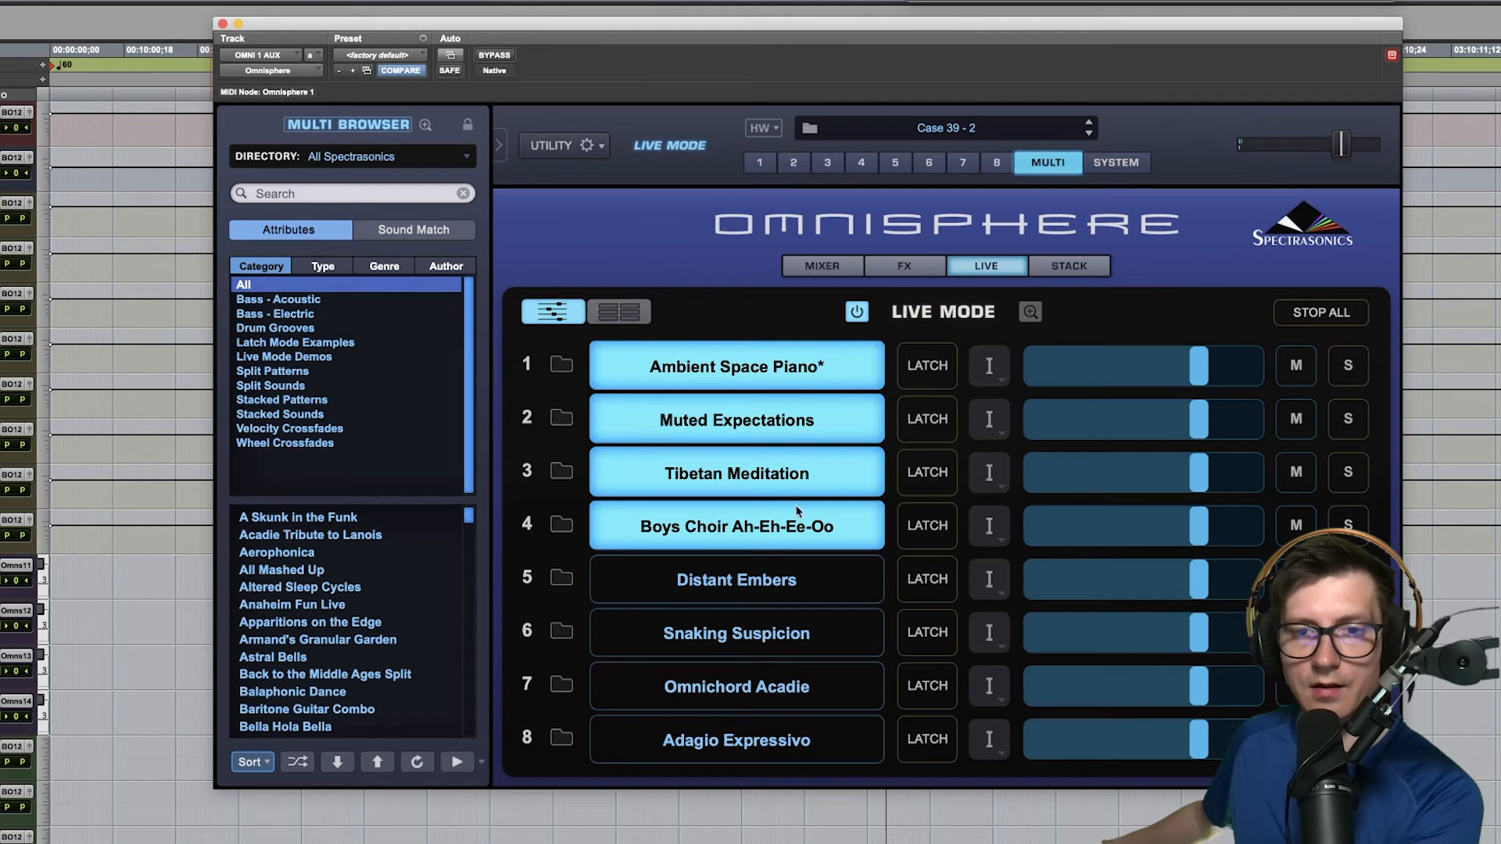
{"action": "left_click", "coordinate": [860, 315]}
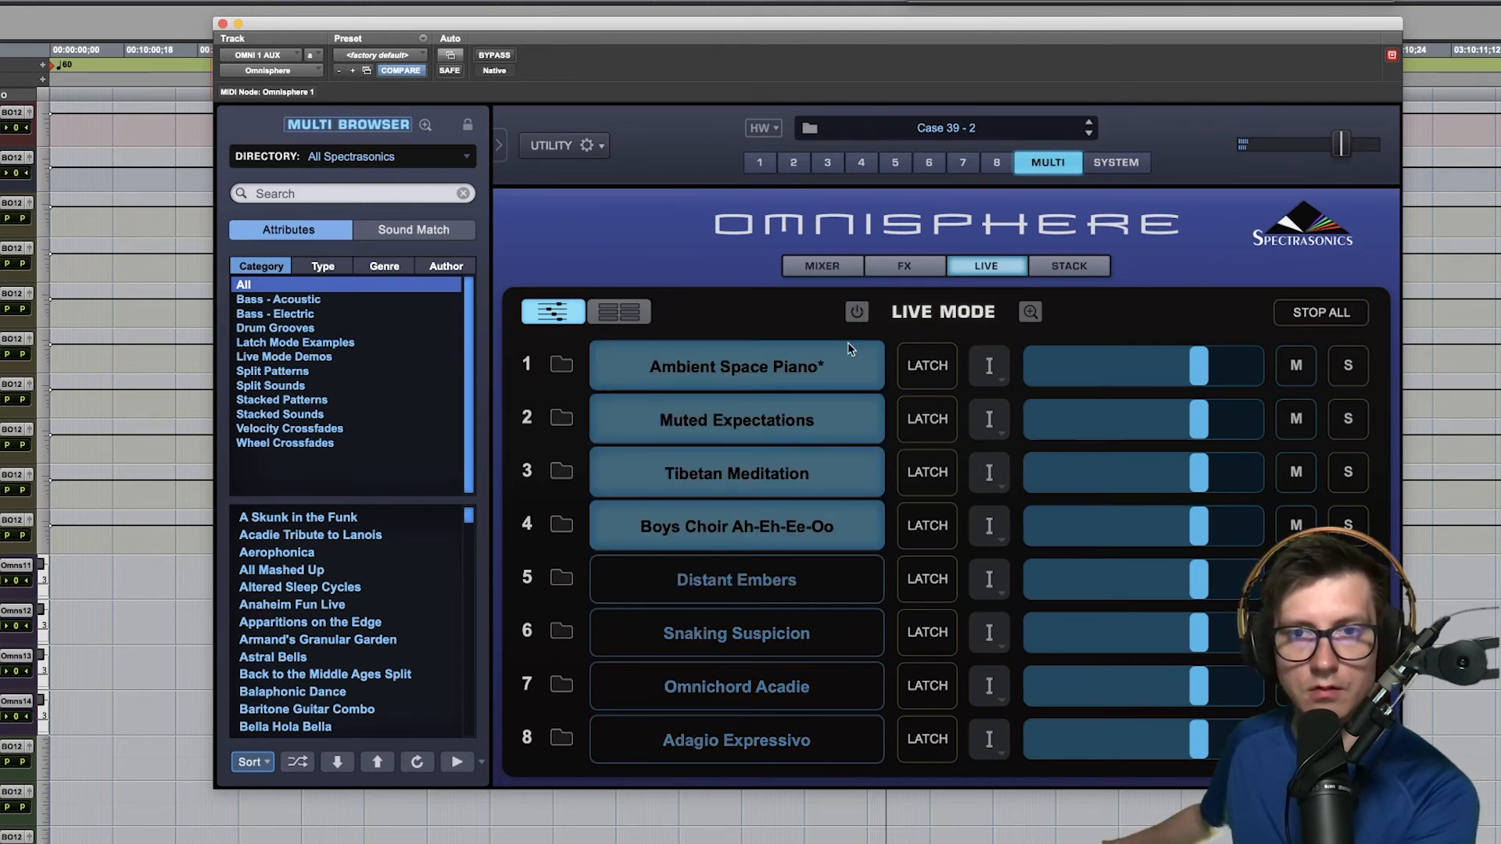
{"action": "left_click", "coordinate": [856, 314]}
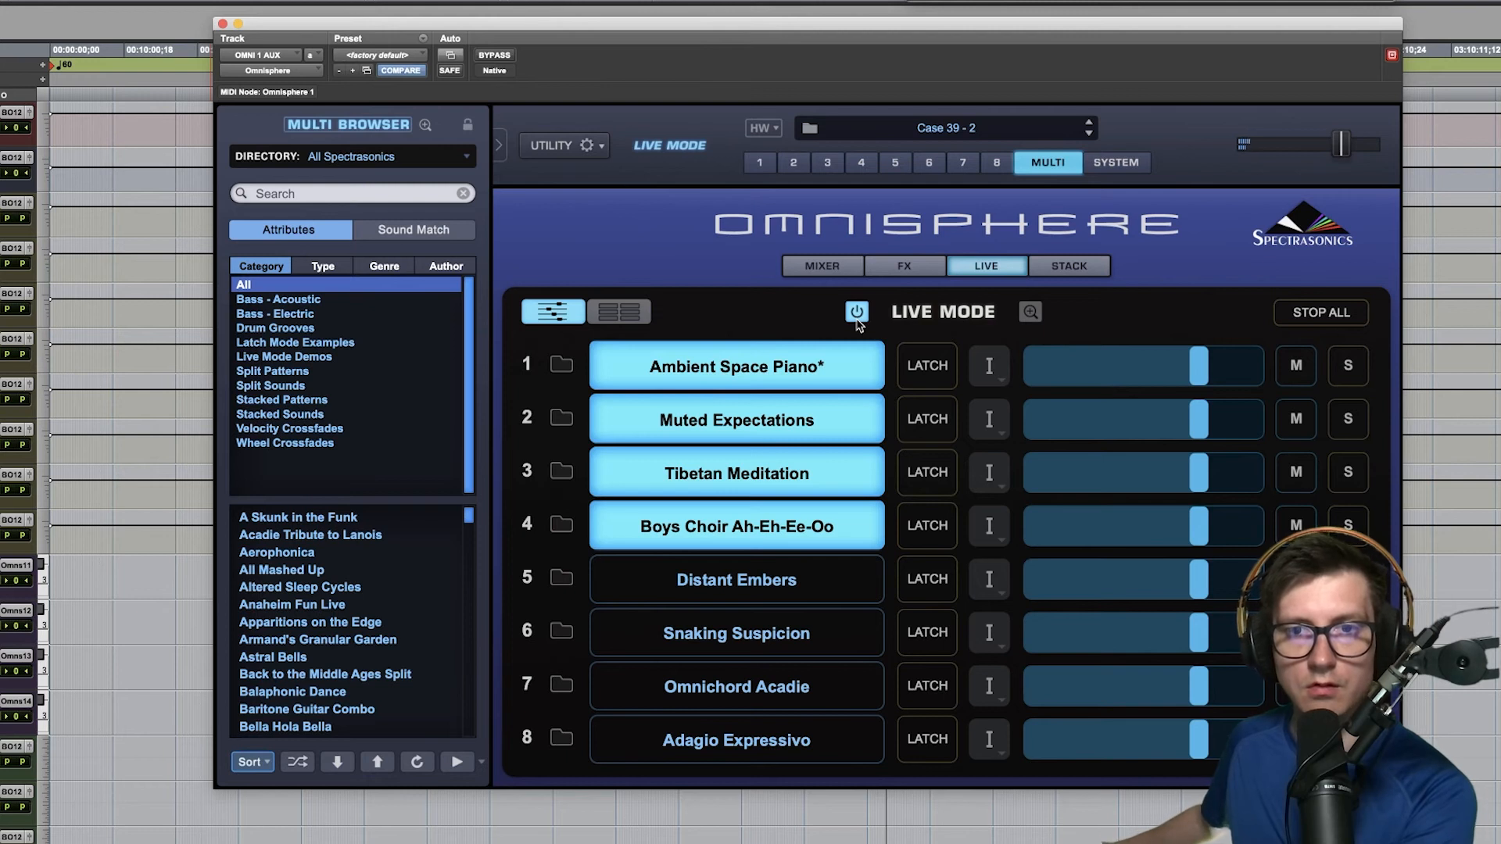
{"action": "left_click", "coordinate": [857, 319]}
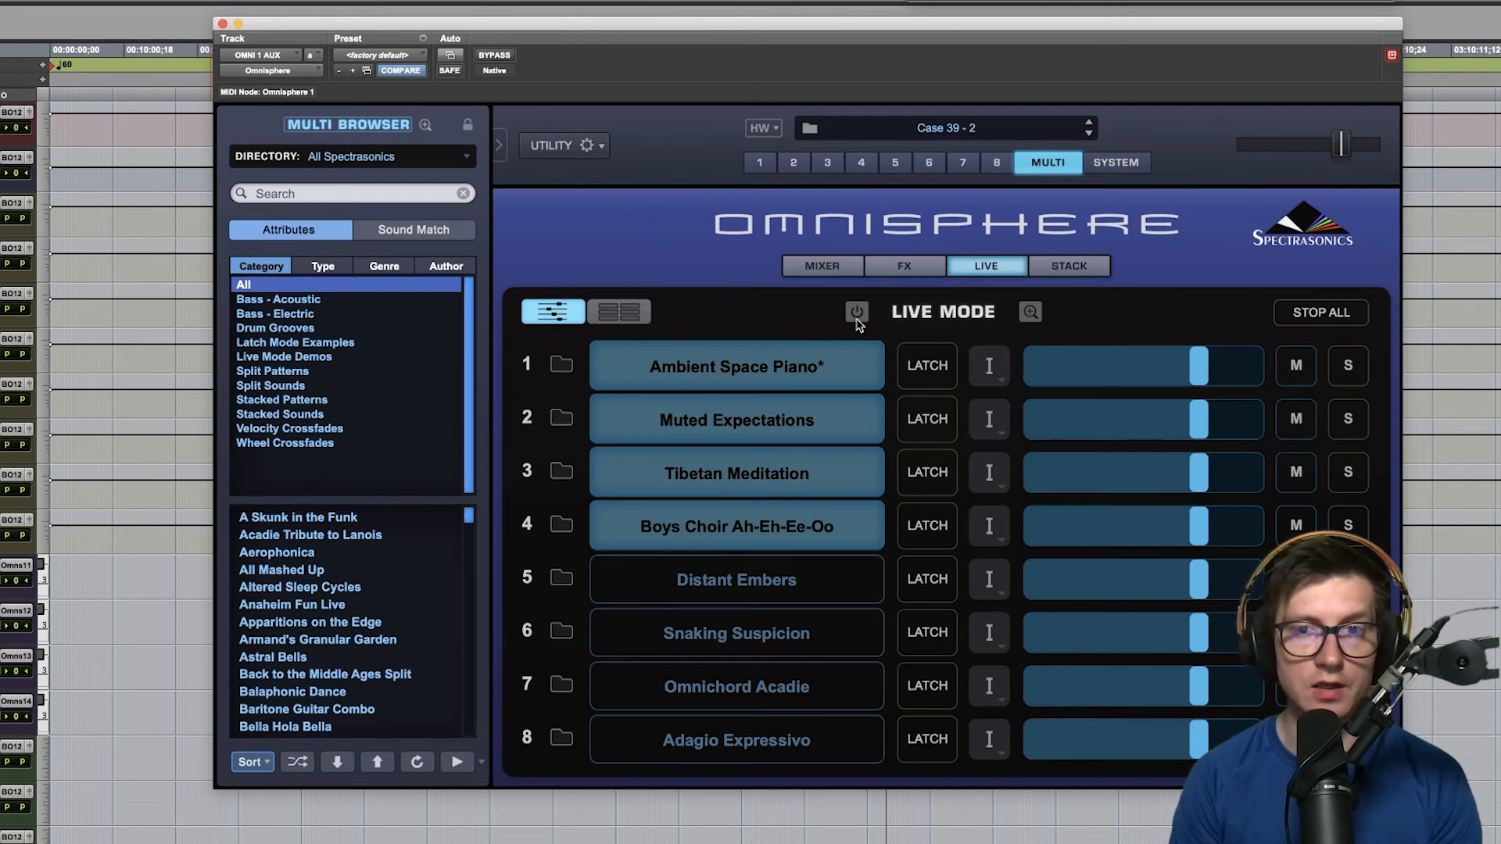
{"action": "left_click", "coordinate": [810, 270]}
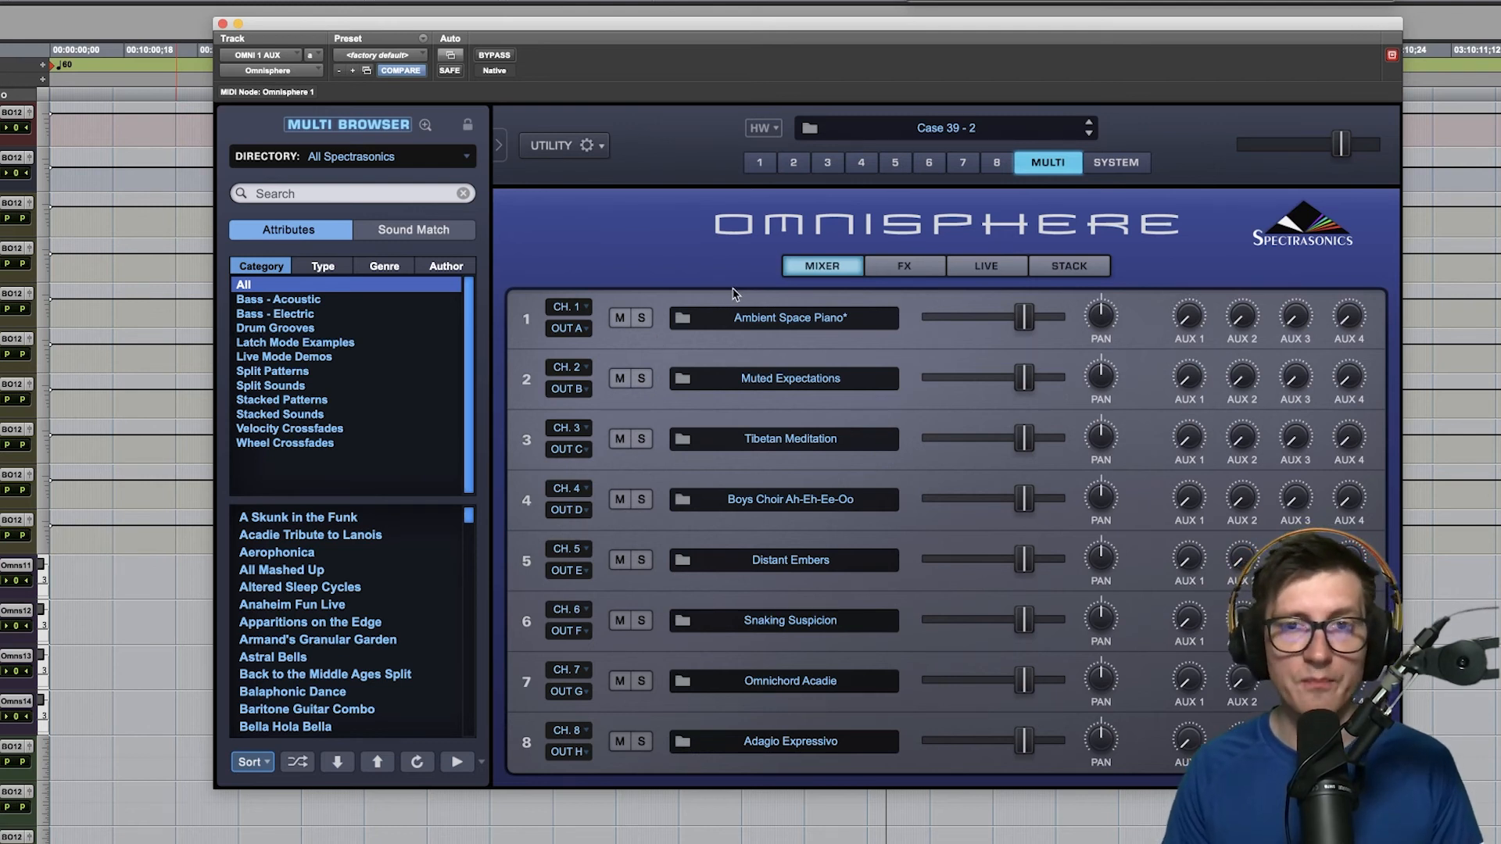
- Open the full Patch Browser for part 1 and view the available sound library directories
{"action": "left_click", "coordinate": [755, 164]}
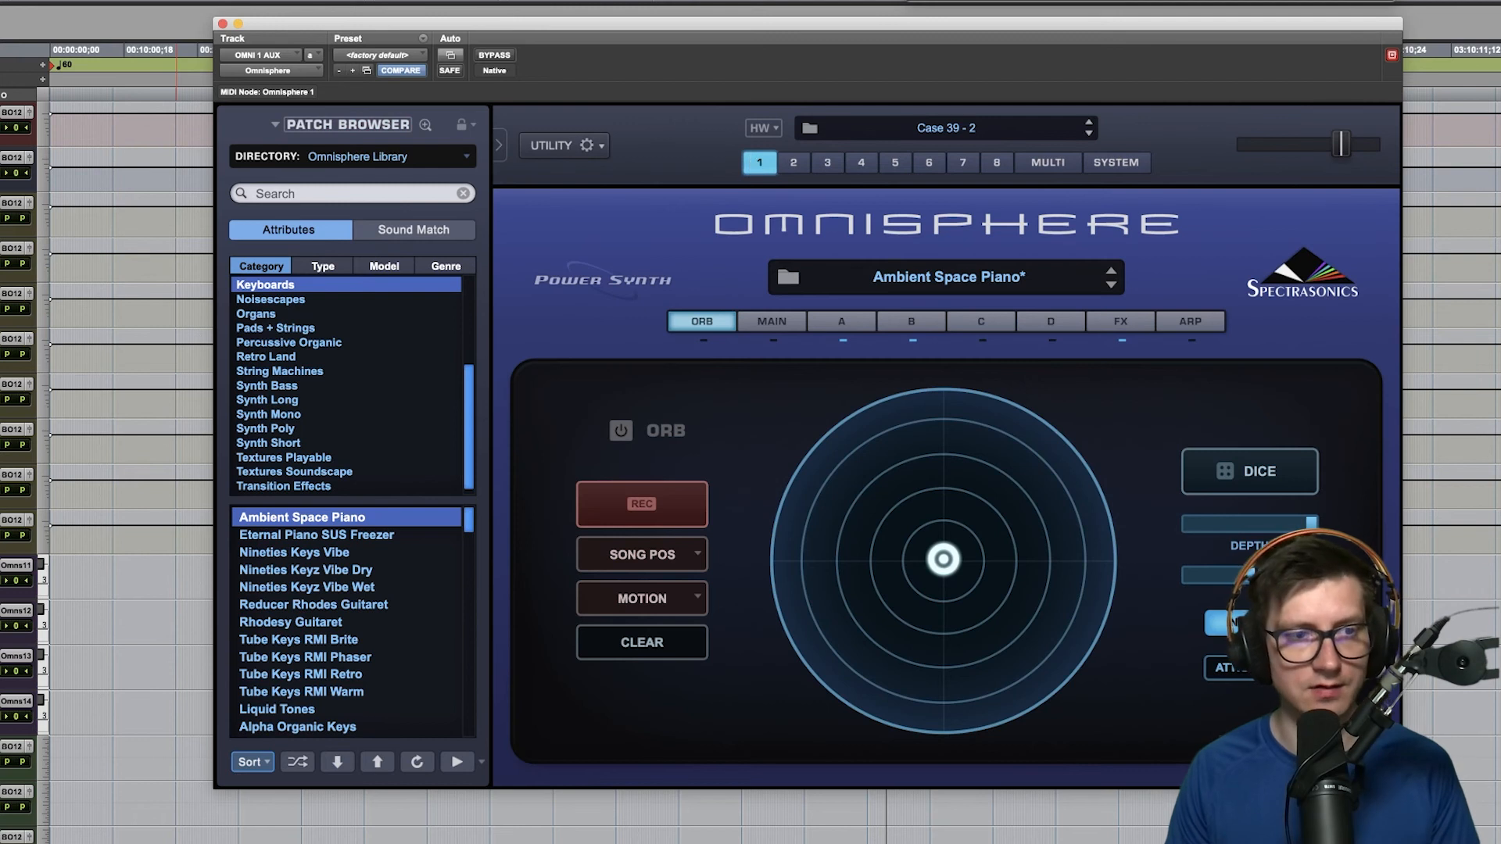
{"action": "left_click", "coordinate": [951, 287]}
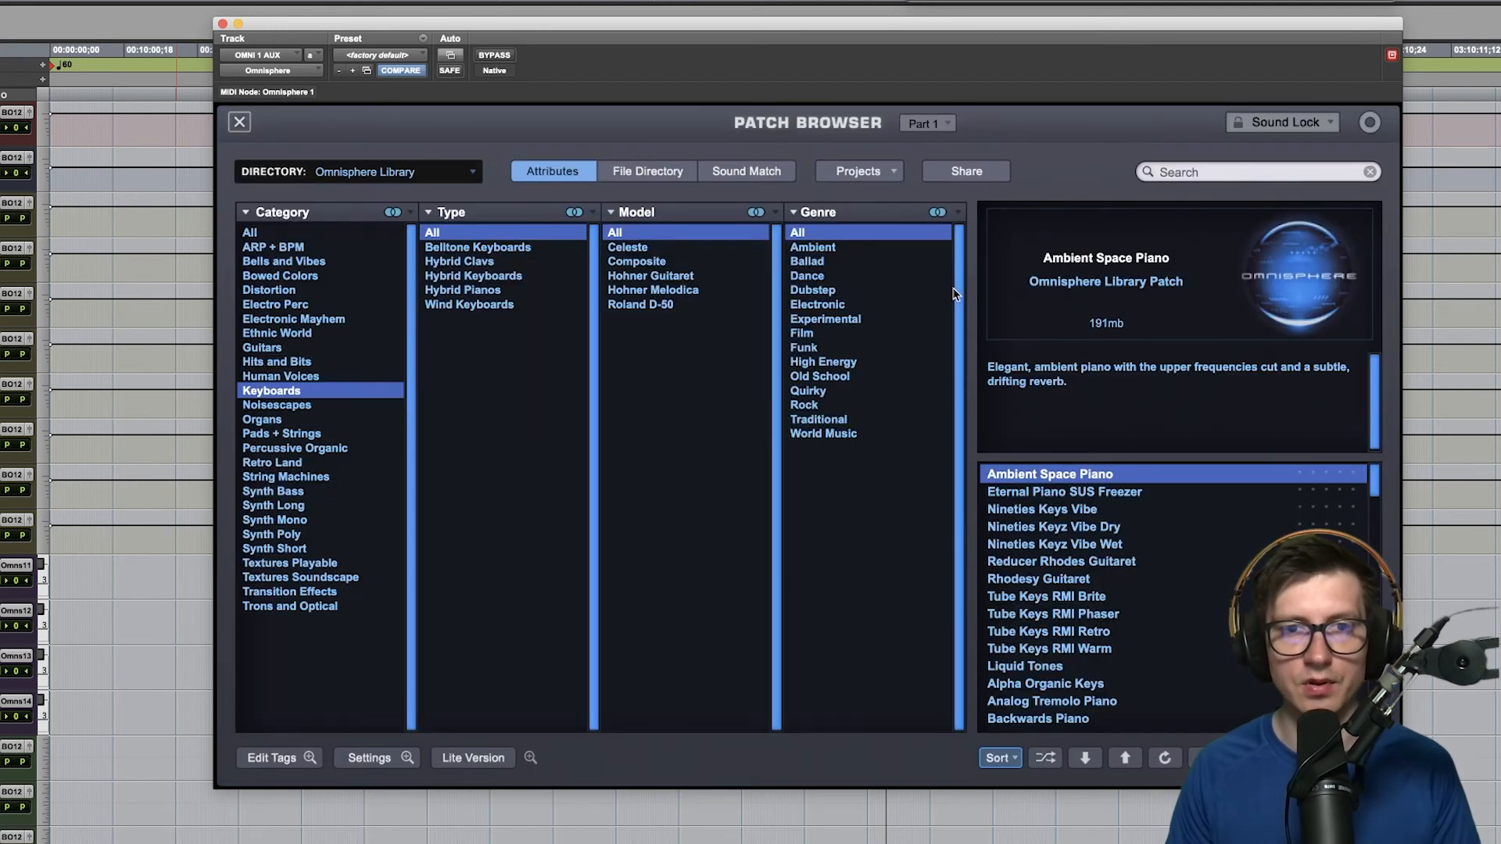
{"action": "left_click", "coordinate": [415, 171]}
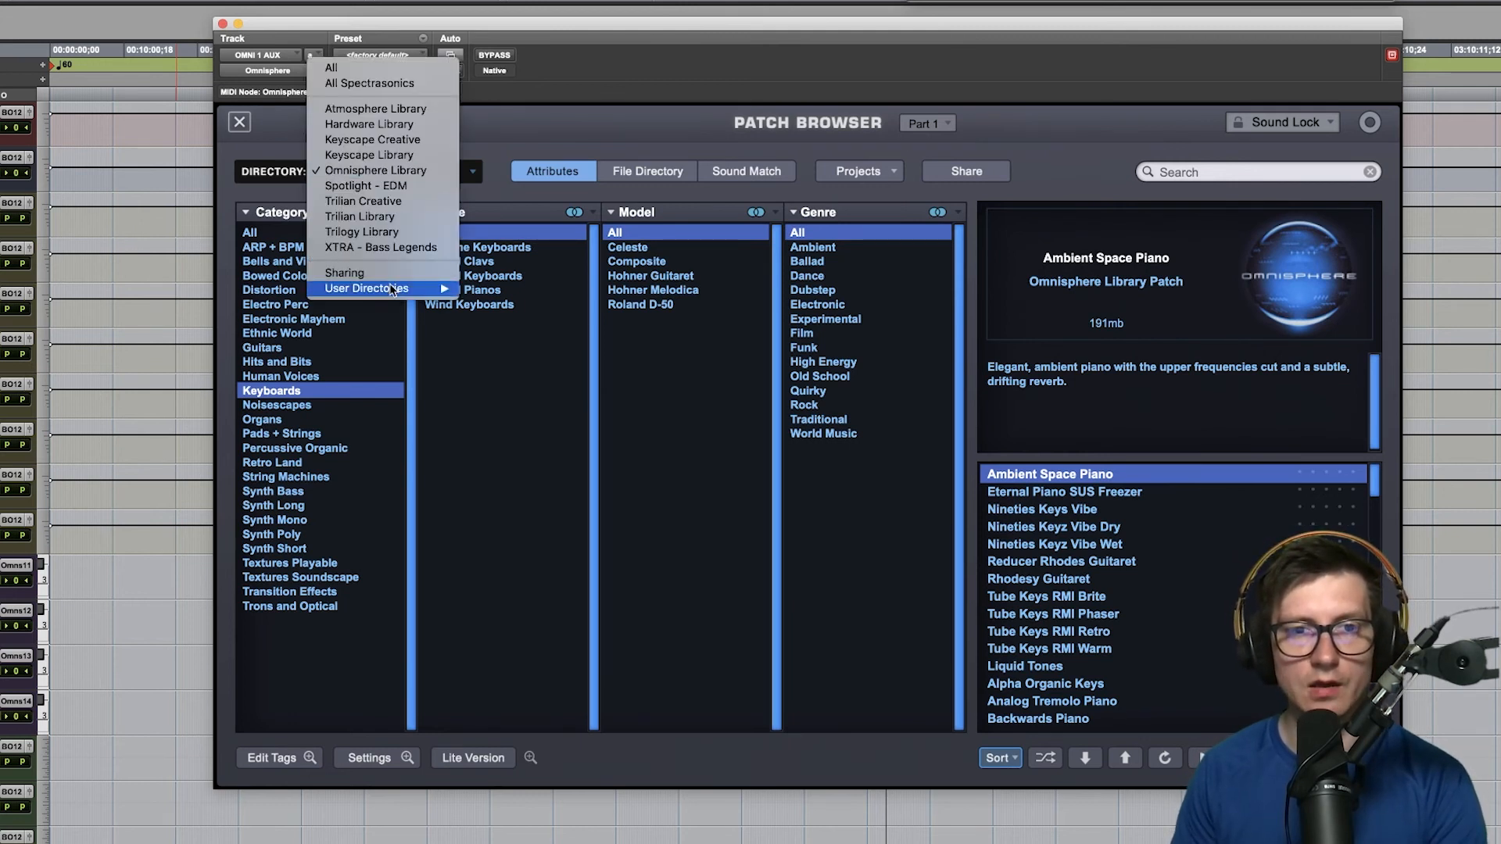
{"action": "left_click", "coordinate": [592, 123]}
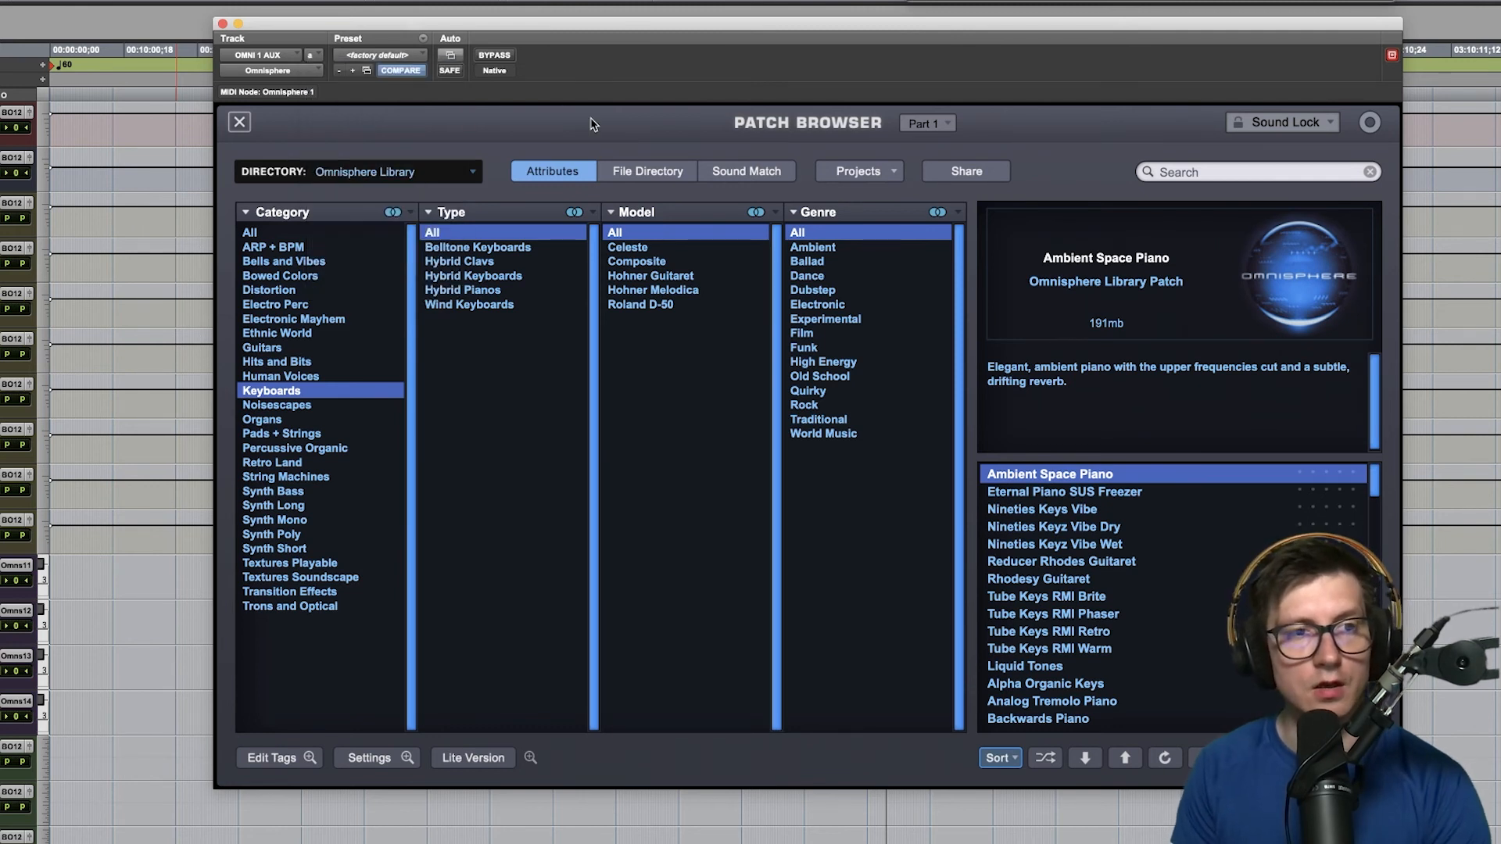